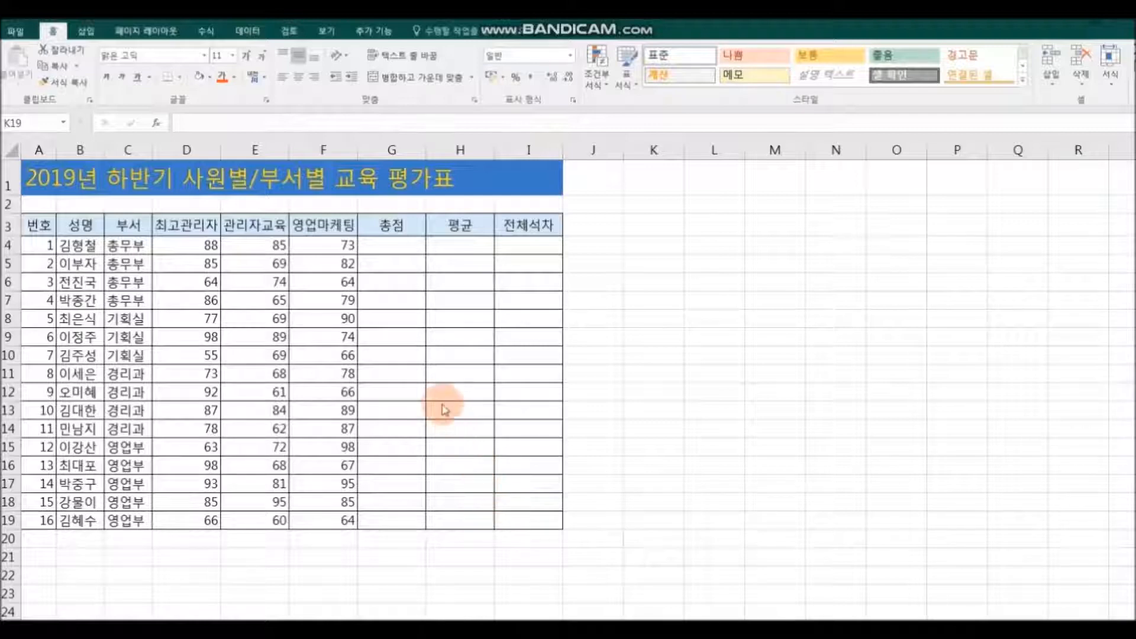
Step: Calculate the 총점 column with =SUM(D4:F4) in G4 and fill the formula down to G19
{"action": "left_click", "coordinate": [388, 245]}
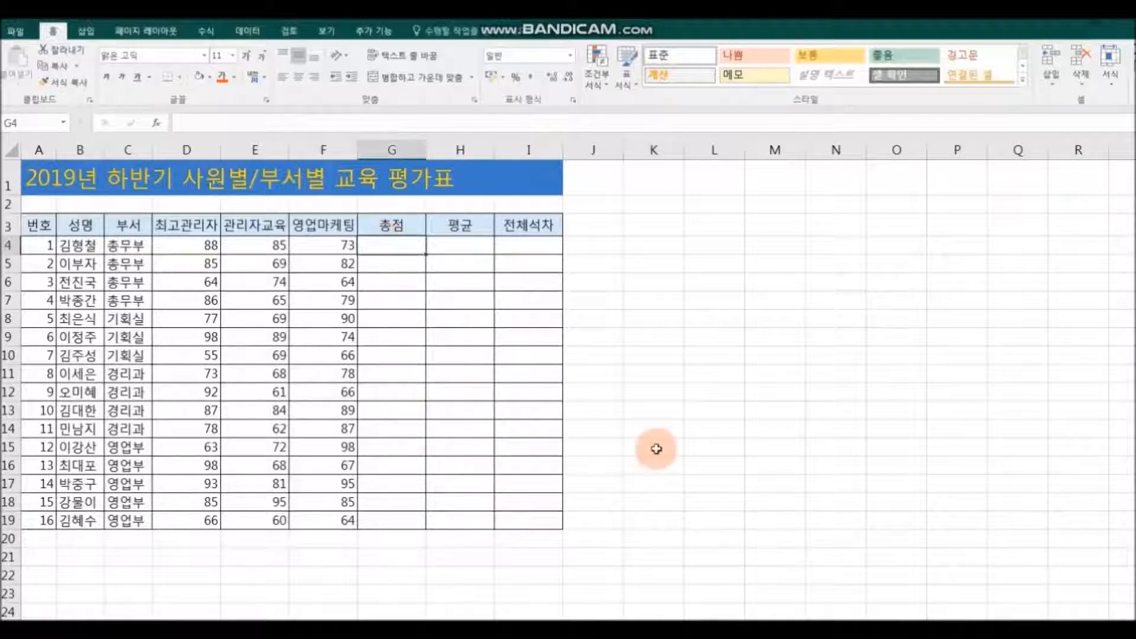
{"action": "left_click", "coordinate": [156, 124]}
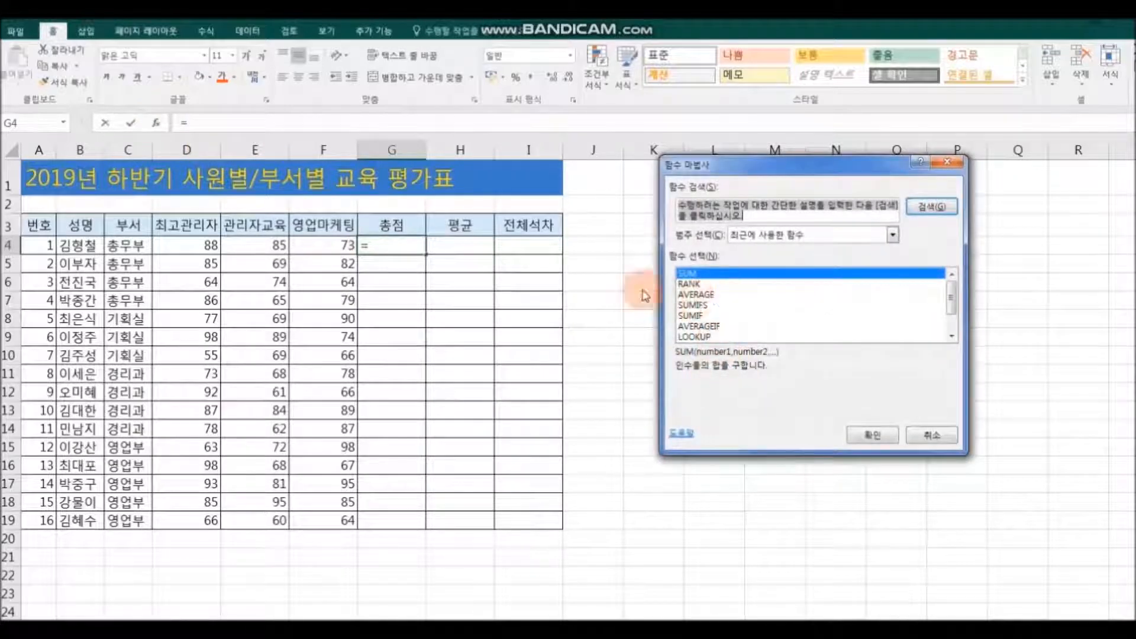
{"action": "left_click", "coordinate": [873, 435]}
{"action": "left_click", "coordinate": [193, 246]}
{"action": "left_click_drag", "start_coordinate": [193, 246], "coordinate": [347, 245]}
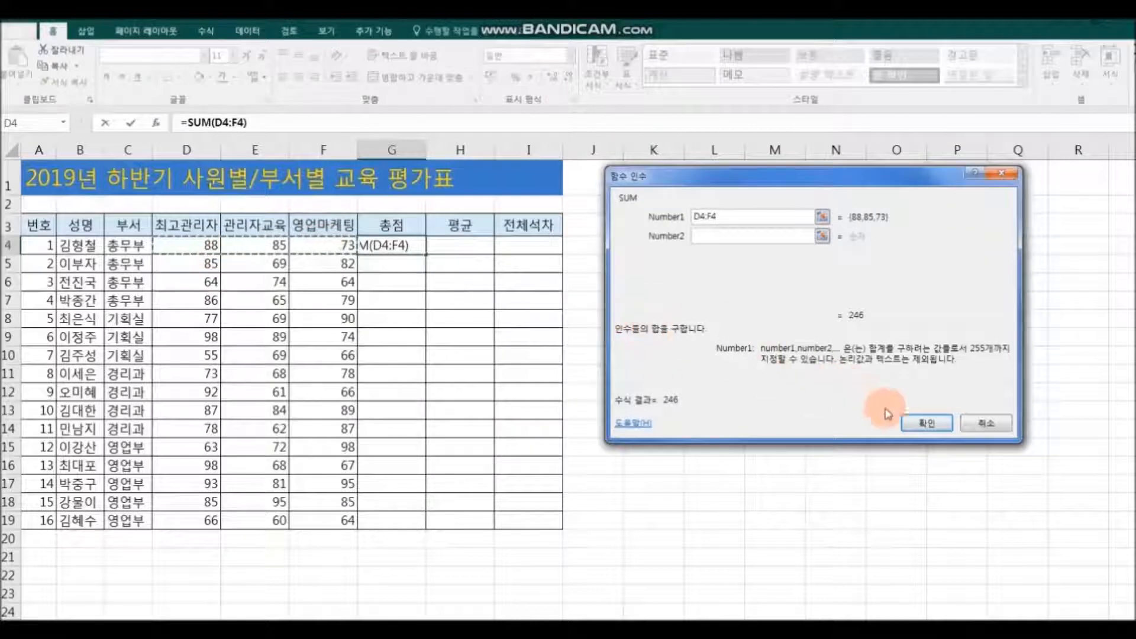
{"action": "left_click", "coordinate": [921, 423]}
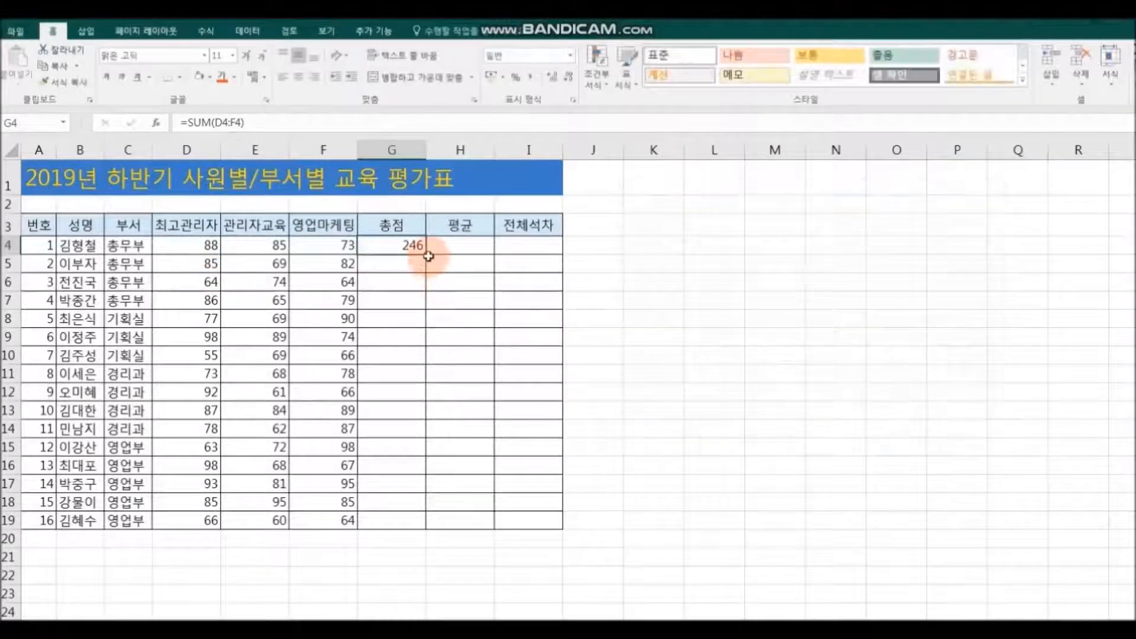
{"action": "left_click_drag", "start_coordinate": [426, 256], "coordinate": [421, 541]}
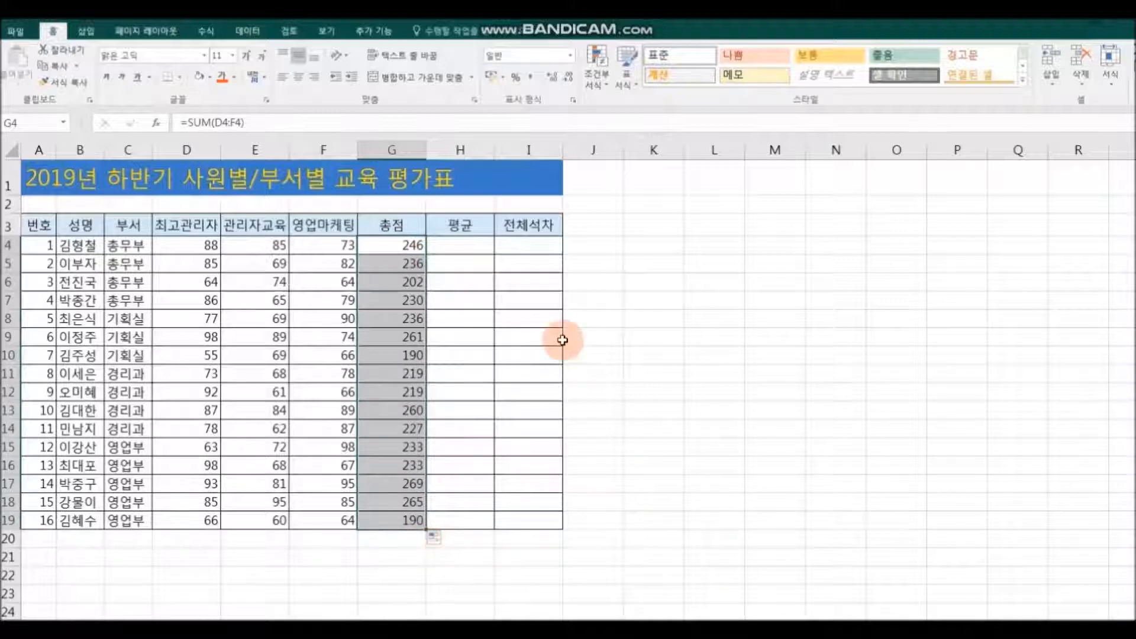
Step: Calculate the 평균 column with =AVERAGE(D4:F4) in H4 and fill the formula down to H19
{"action": "left_click", "coordinate": [470, 245]}
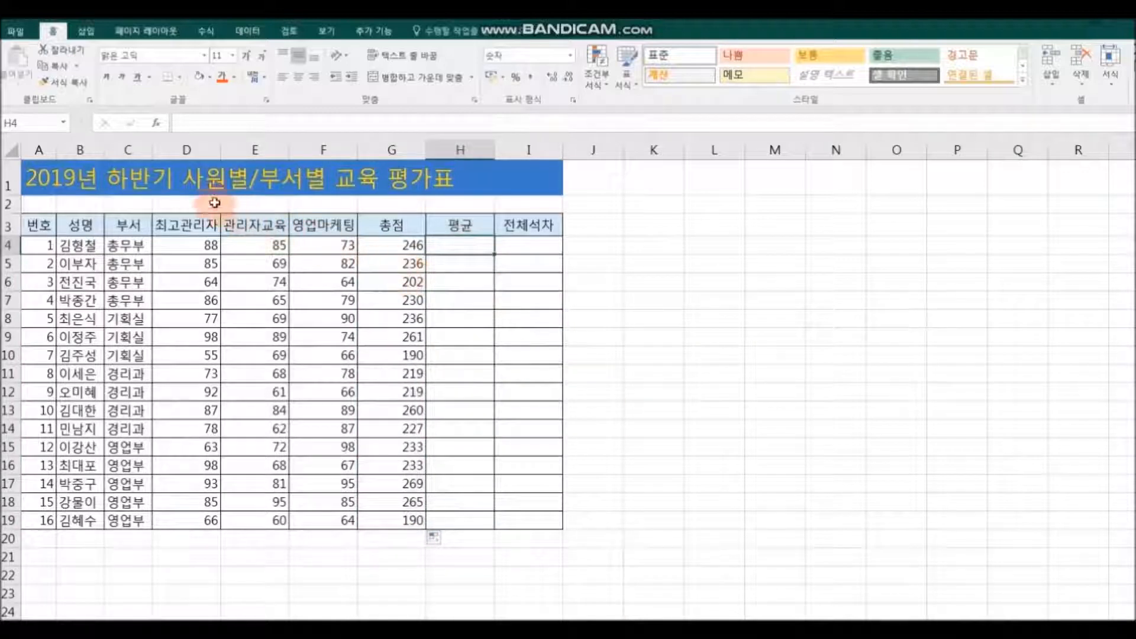
{"action": "left_click", "coordinate": [159, 125]}
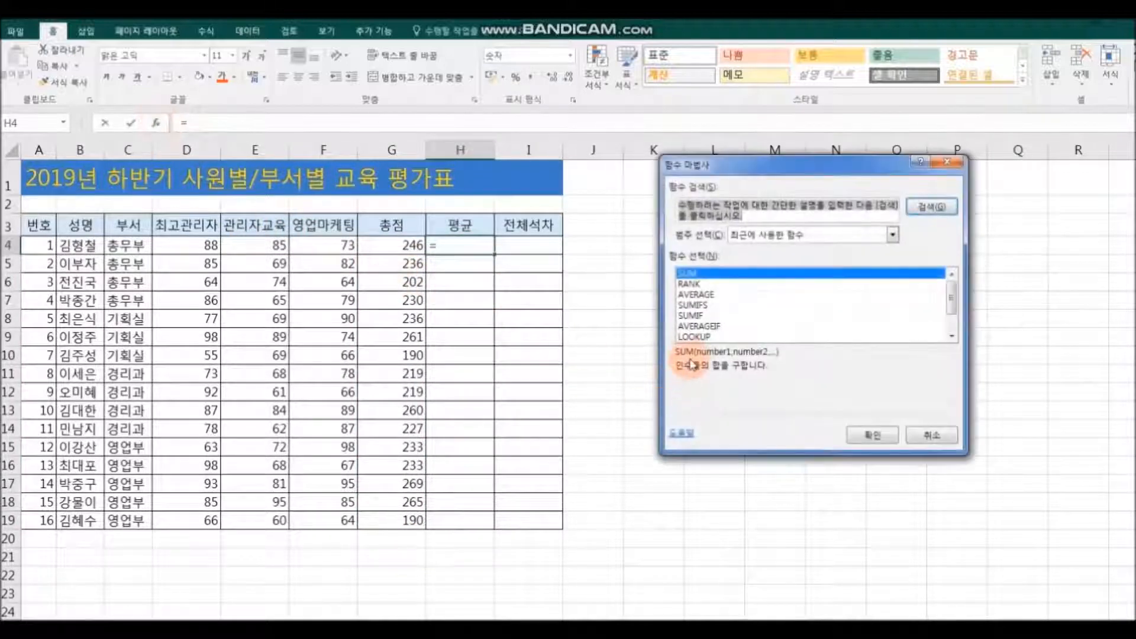
{"action": "left_click", "coordinate": [706, 295]}
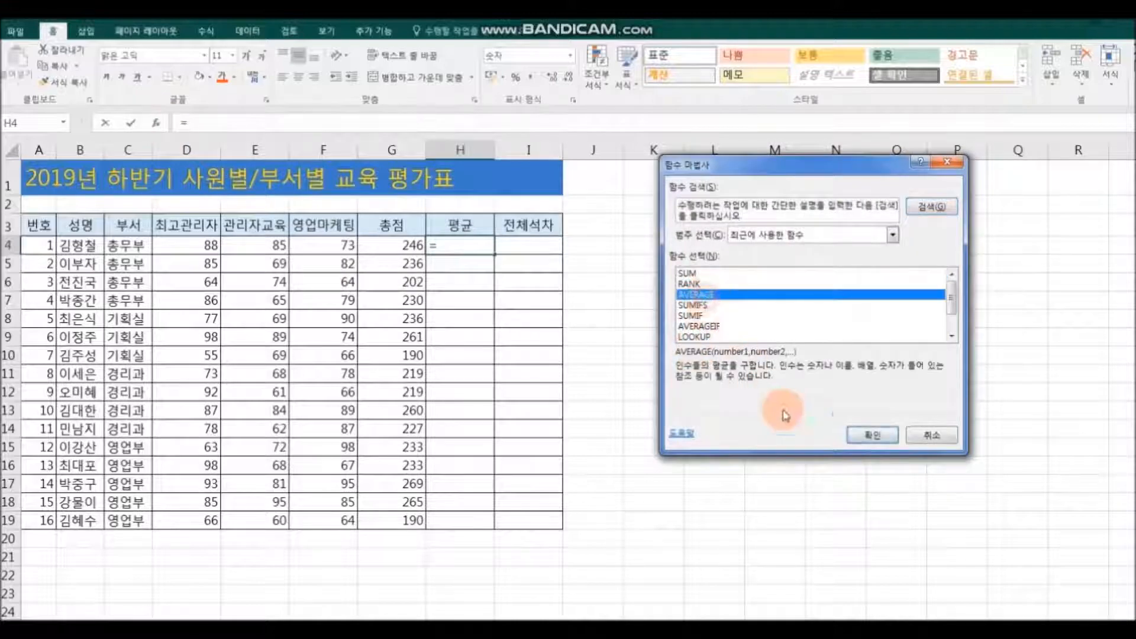
{"action": "left_click", "coordinate": [874, 435]}
{"action": "left_click_drag", "start_coordinate": [202, 247], "coordinate": [329, 250]}
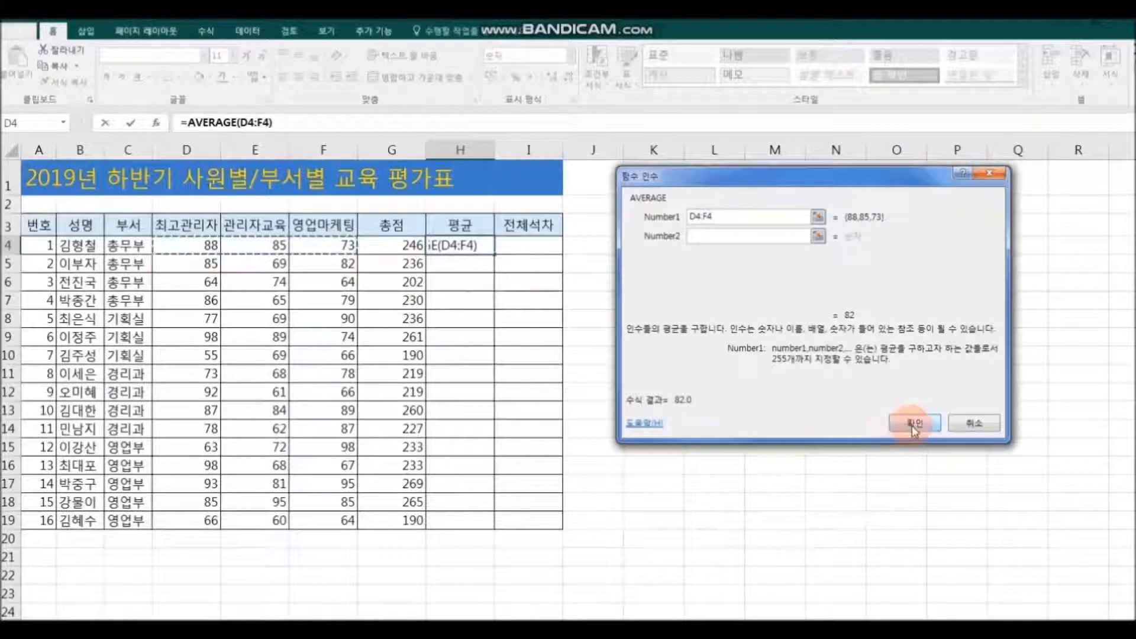
{"action": "left_click", "coordinate": [912, 424]}
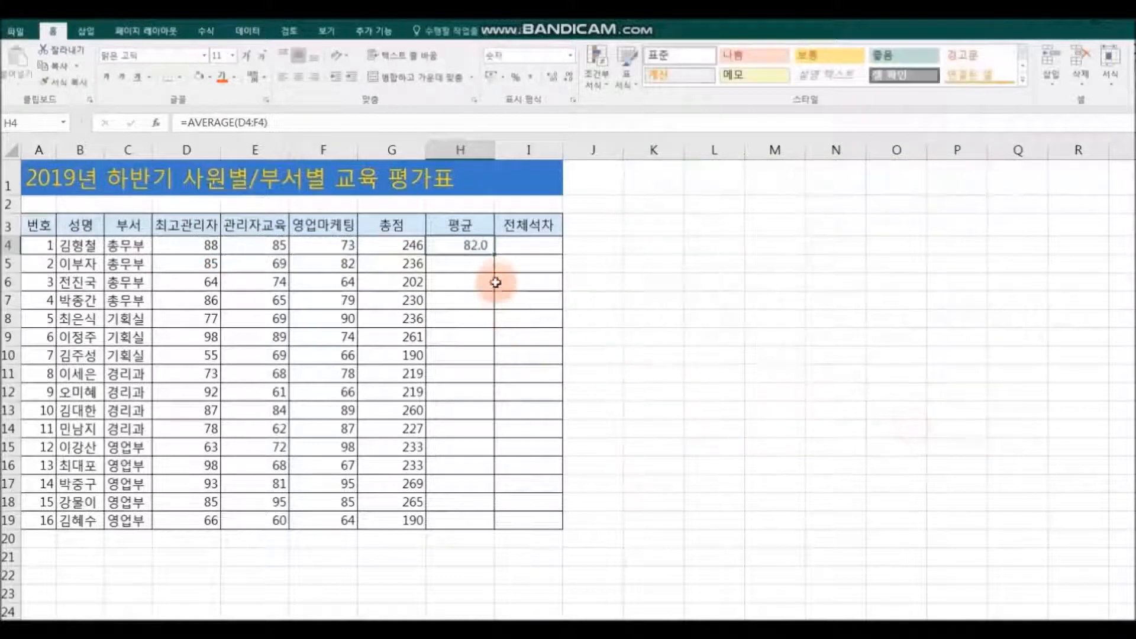
{"action": "left_click_drag", "start_coordinate": [497, 255], "coordinate": [509, 529]}
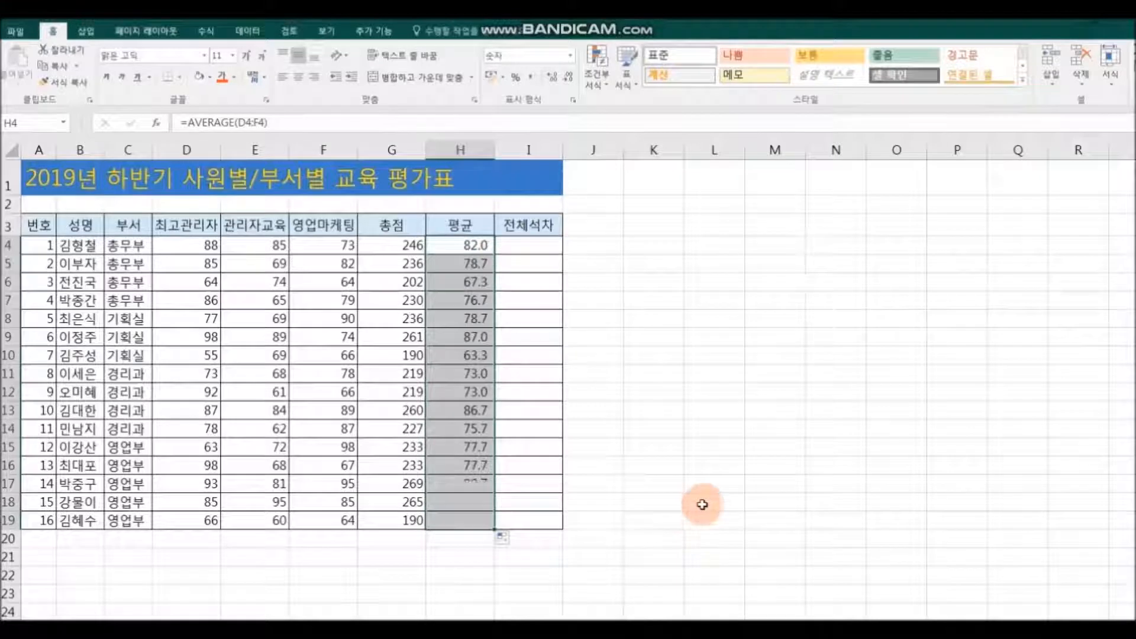
{"action": "left_click", "coordinate": [777, 502]}
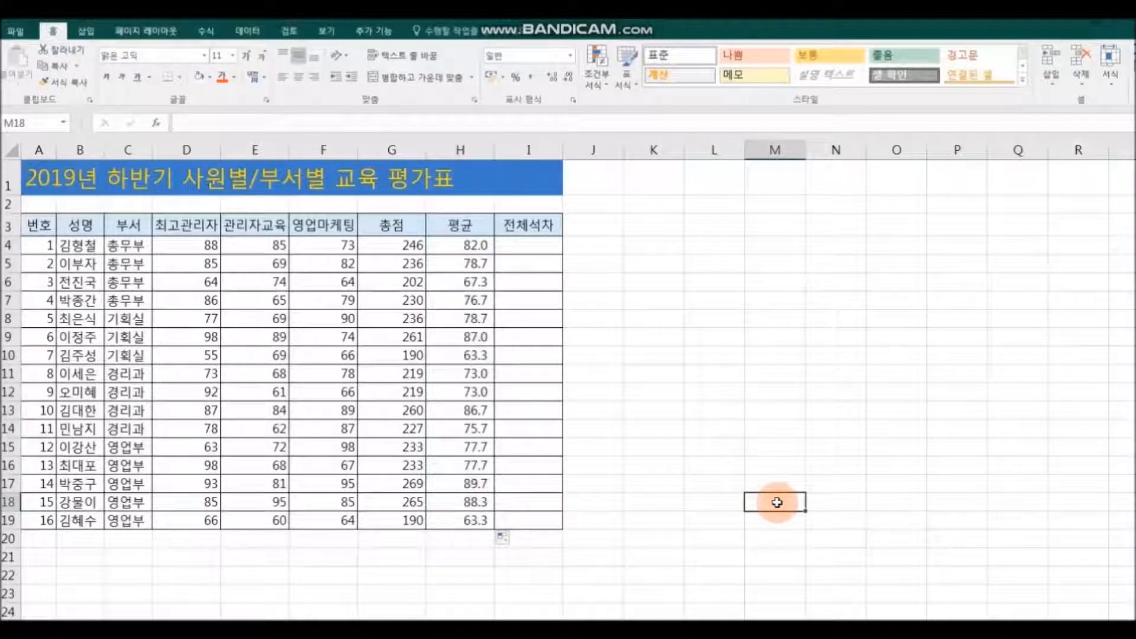
Step: Rank the averages in the 전체석차 column with =RANK(H4,$H$4:$H$19) in I4 and fill the formula down to I19
{"action": "left_click", "coordinate": [540, 247]}
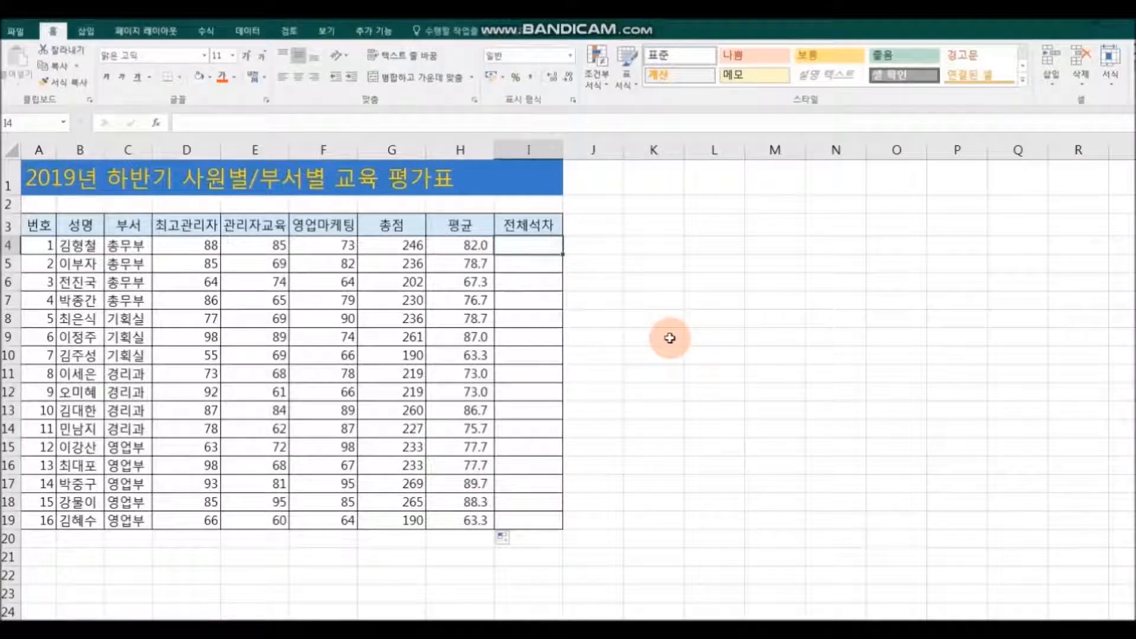
{"action": "left_click", "coordinate": [157, 124]}
{"action": "left_click", "coordinate": [691, 294]}
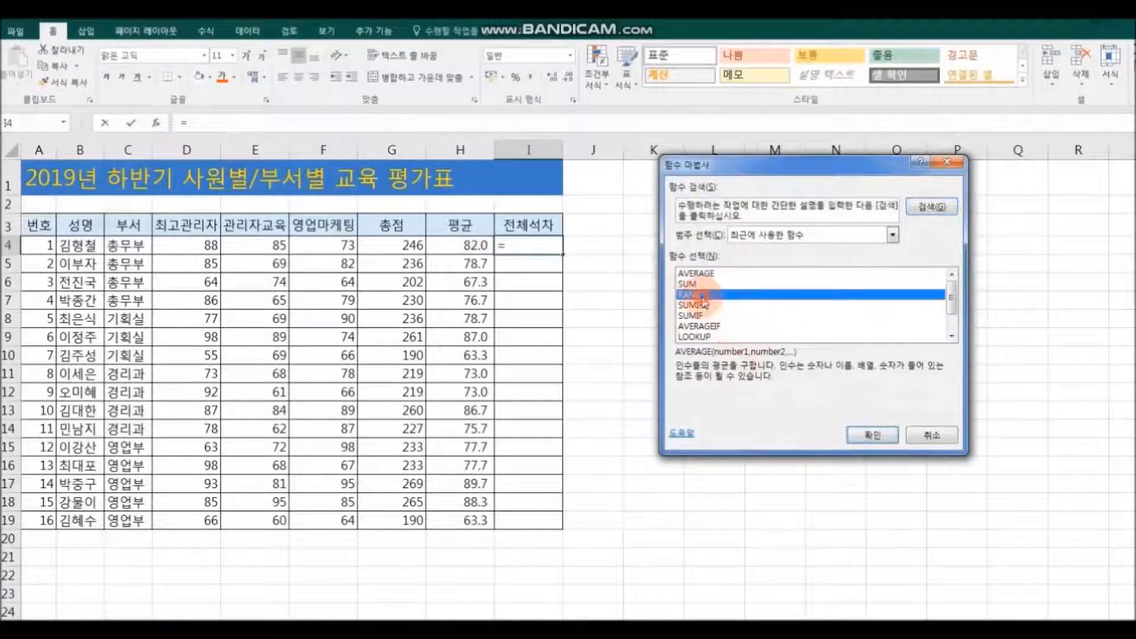
{"action": "left_click", "coordinate": [867, 436]}
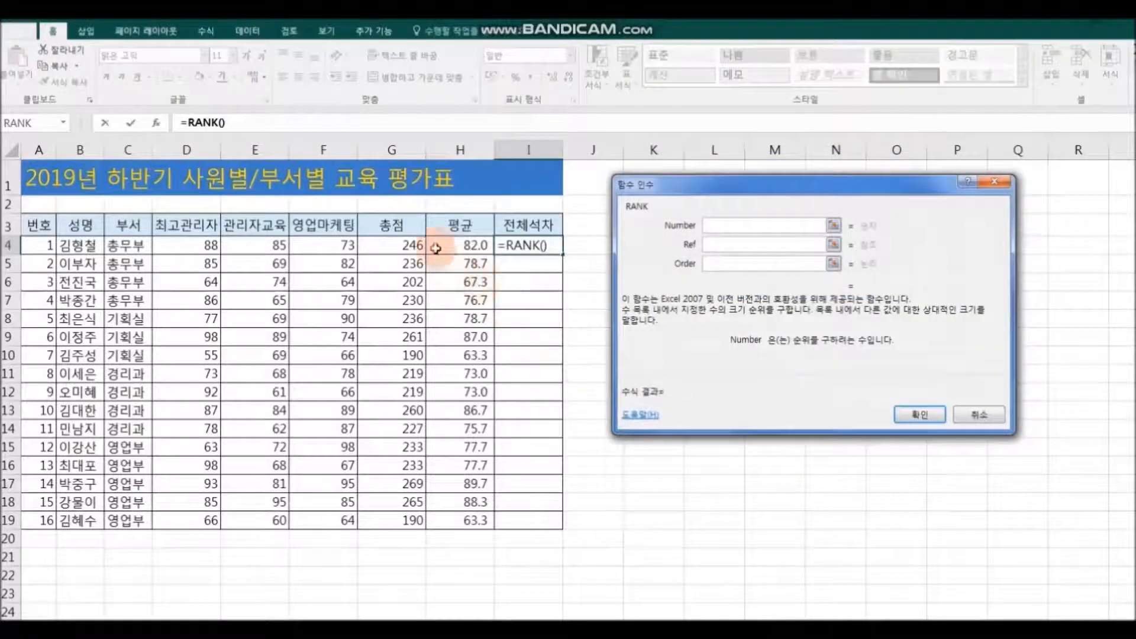
{"action": "left_click", "coordinate": [481, 254]}
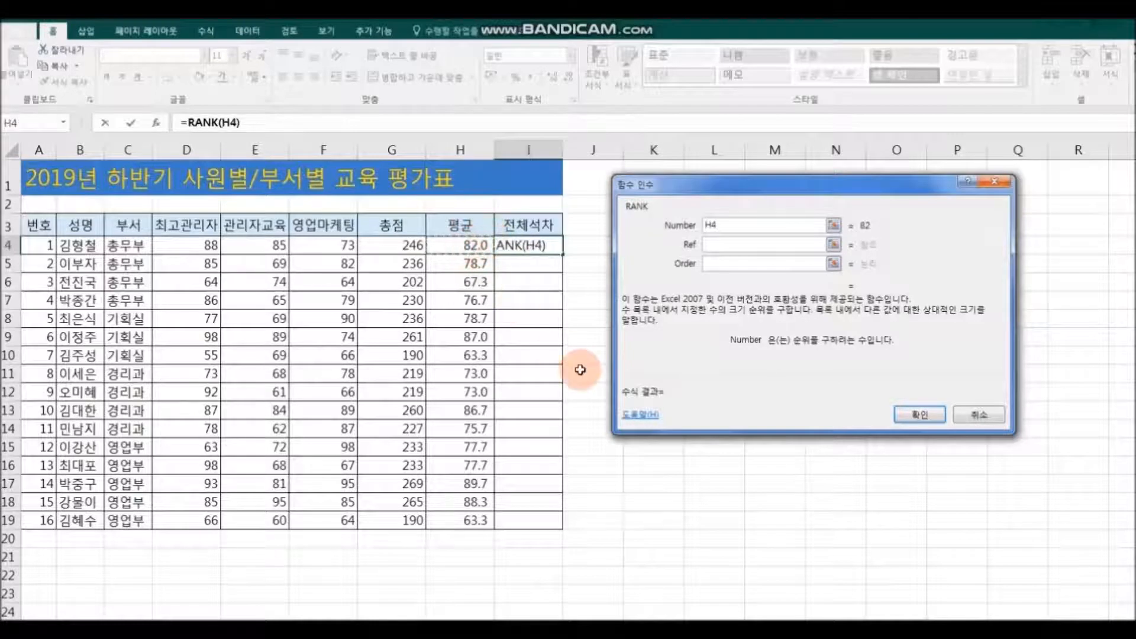
{"action": "left_click", "coordinate": [725, 247]}
{"action": "left_click_drag", "start_coordinate": [452, 253], "coordinate": [455, 521]}
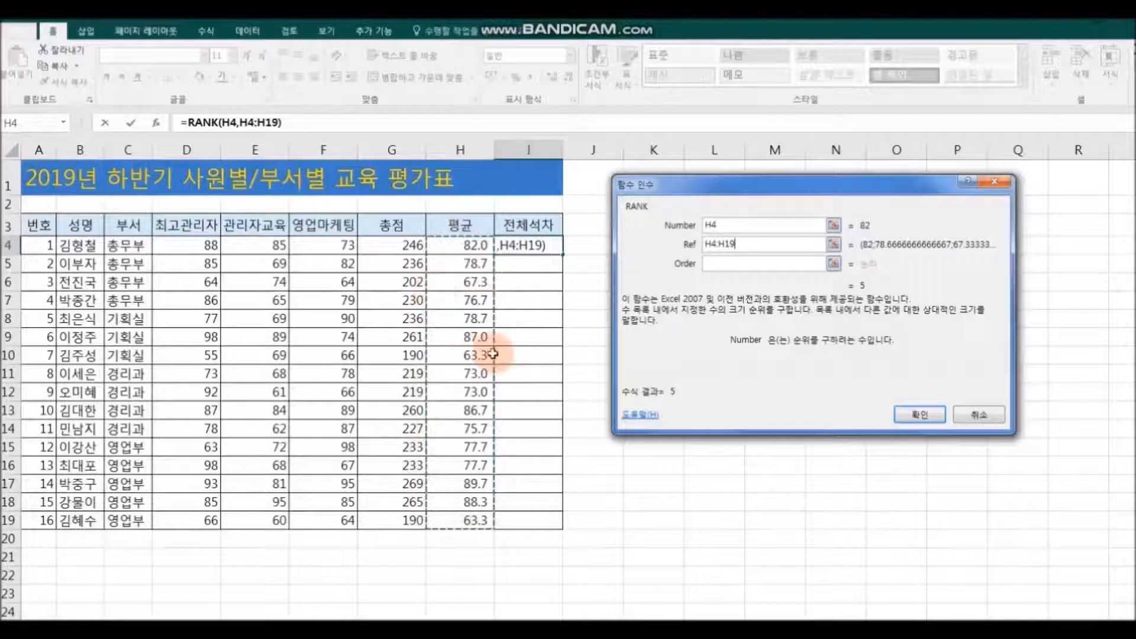
{"action": "key", "text": "F4"}
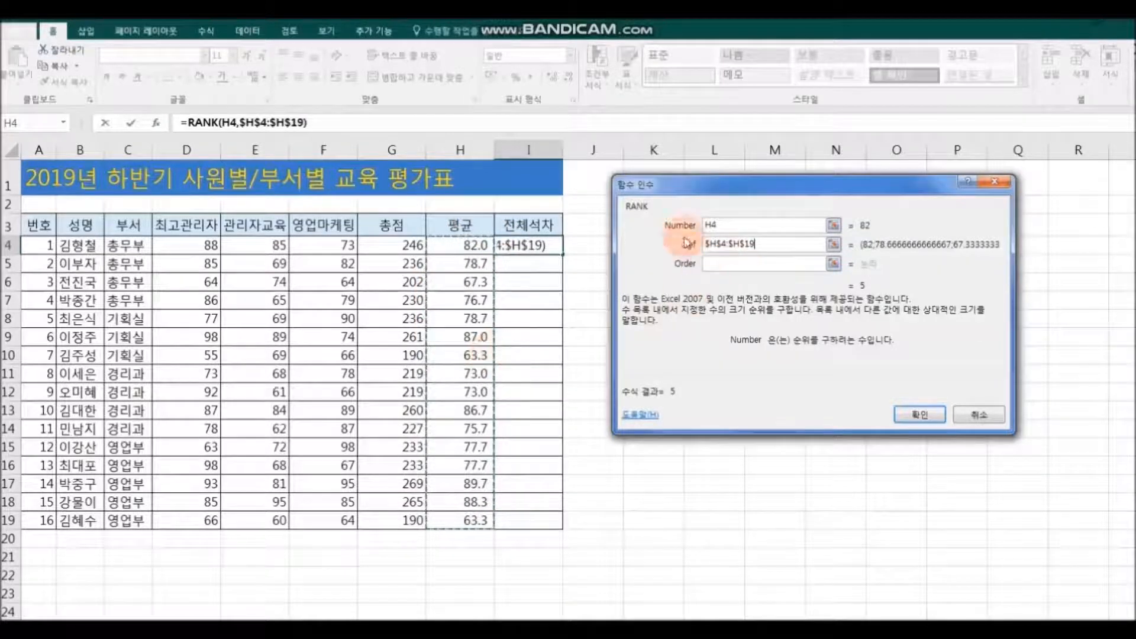
{"action": "left_click", "coordinate": [918, 415]}
{"action": "left_click_drag", "start_coordinate": [564, 254], "coordinate": [567, 522]}
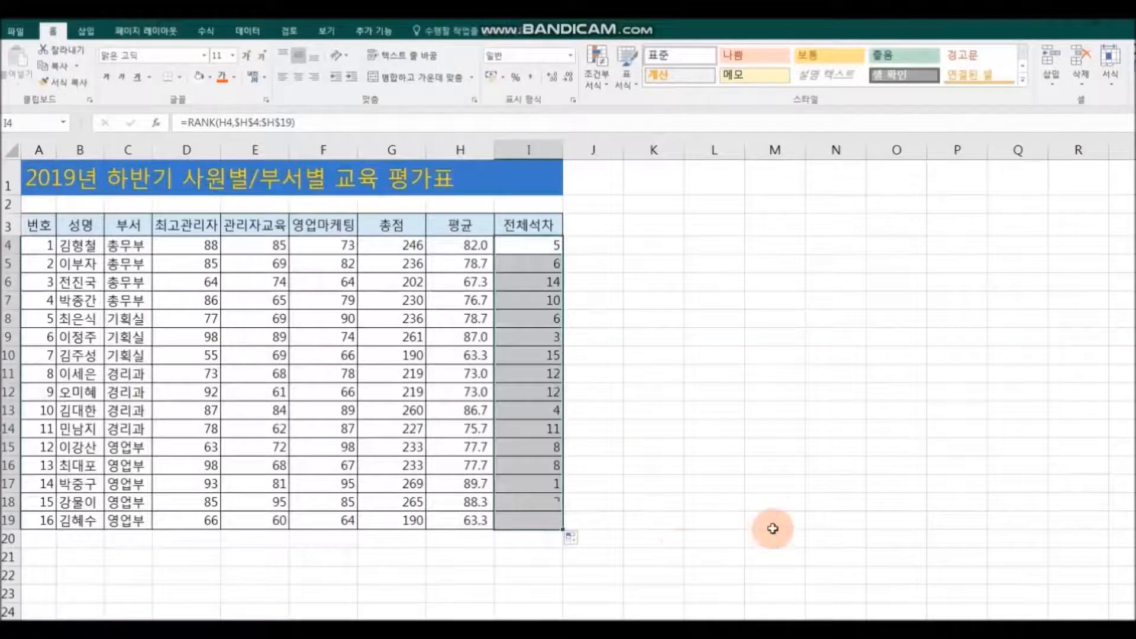
{"action": "left_click", "coordinate": [943, 557]}
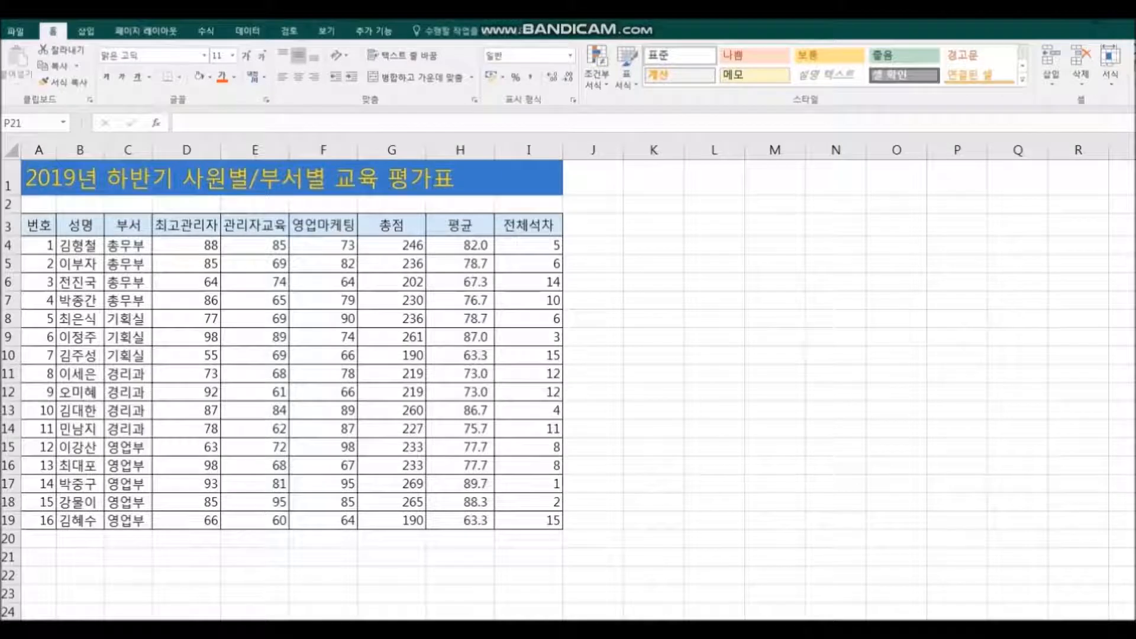
{"action": "left_click", "coordinate": [533, 239]}
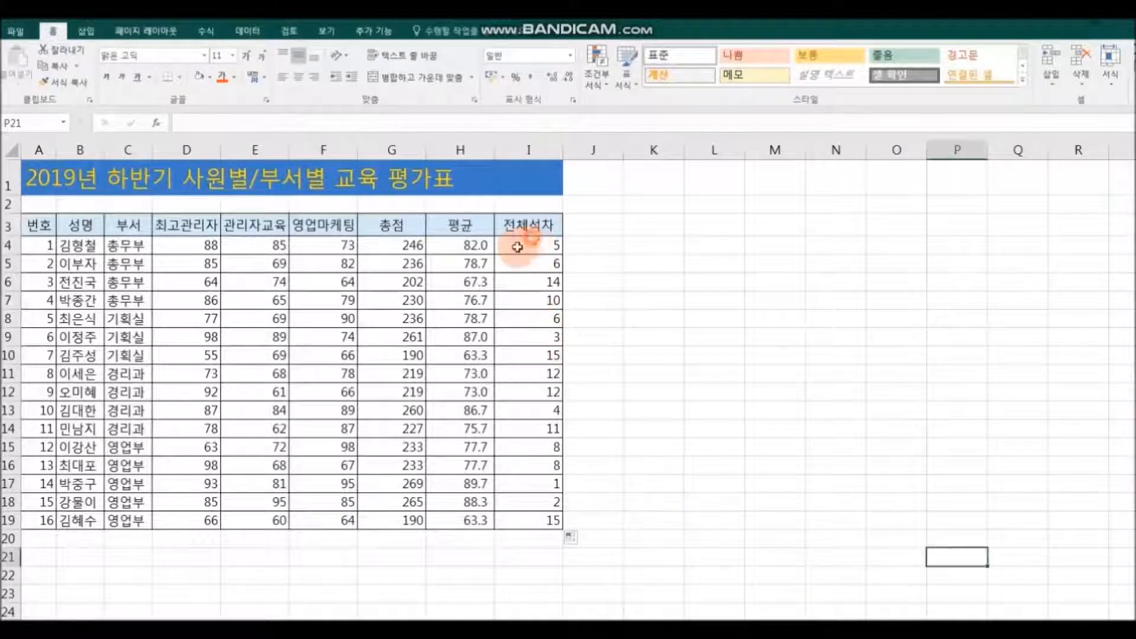
{"action": "left_click_drag", "start_coordinate": [518, 243], "coordinate": [527, 521]}
{"action": "left_click", "coordinate": [779, 502]}
Step: Shade the tied rank cells I11:I12 with a light olive green fill
{"action": "left_click_drag", "start_coordinate": [523, 375], "coordinate": [521, 383]}
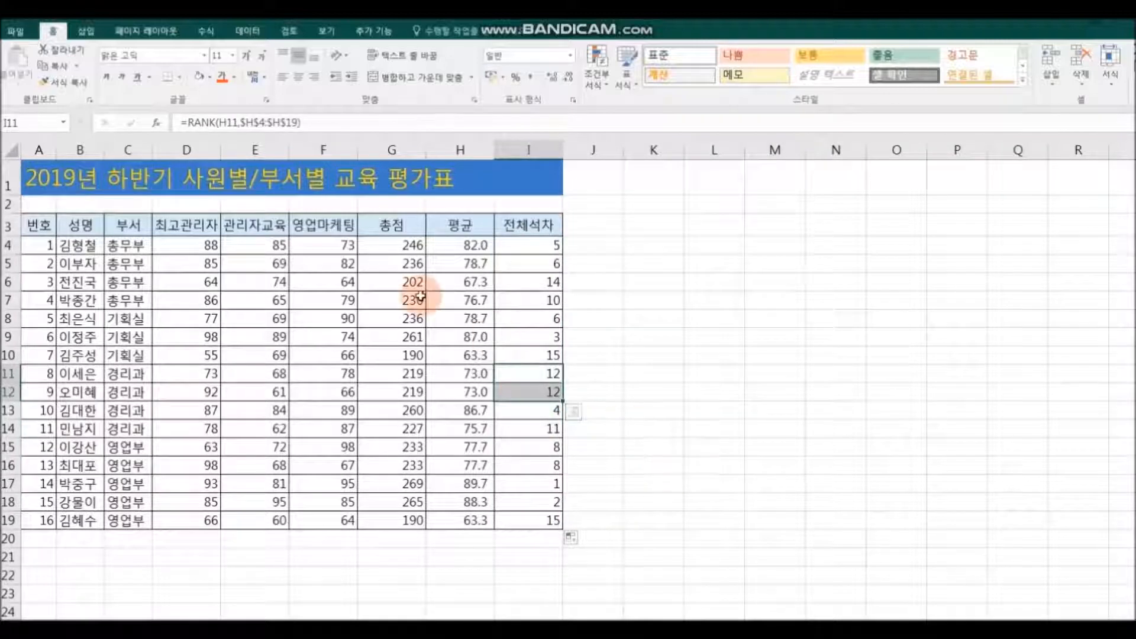
{"action": "left_click", "coordinate": [210, 79]}
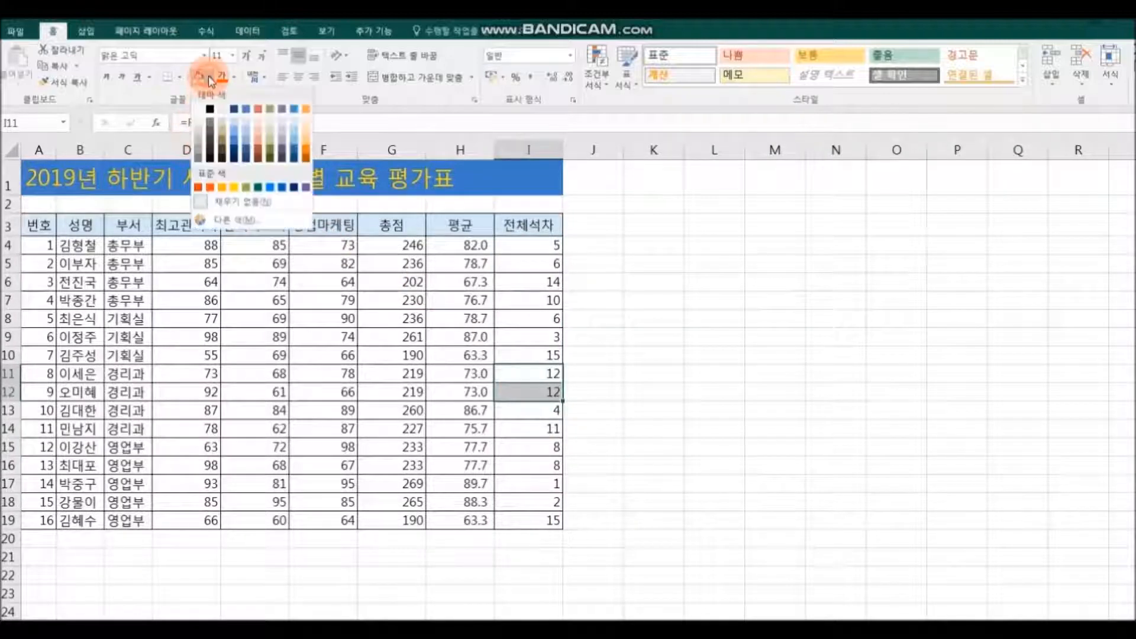
{"action": "left_click", "coordinate": [268, 121]}
{"action": "left_click", "coordinate": [626, 484]}
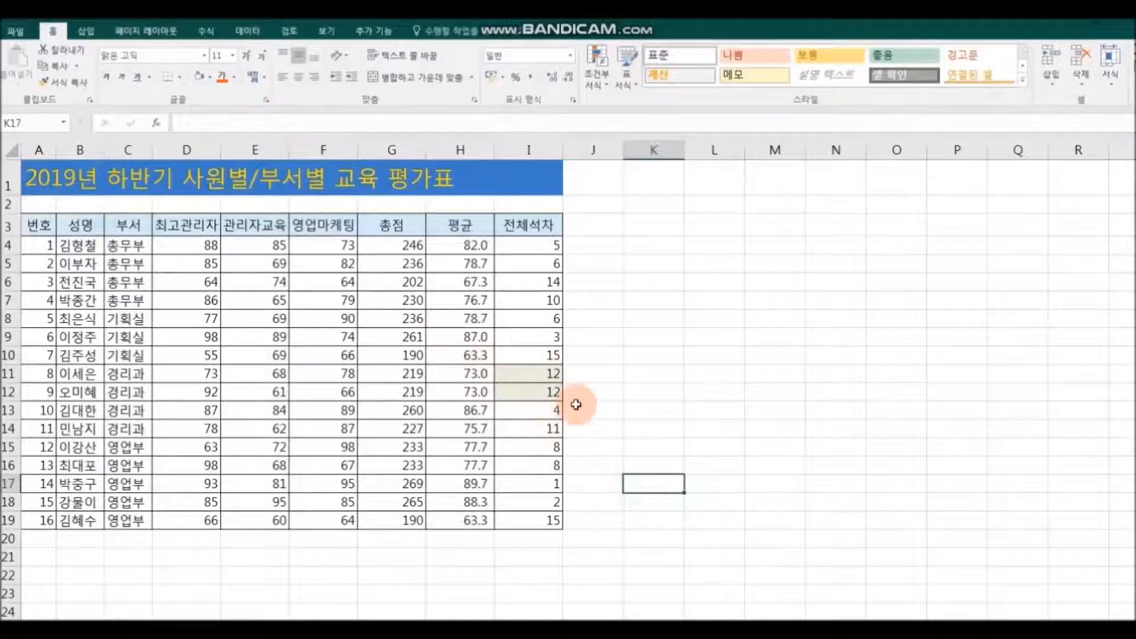
Step: Shade the tied rank cells I15:I16 with a light purple fill
{"action": "left_click_drag", "start_coordinate": [521, 448], "coordinate": [515, 460]}
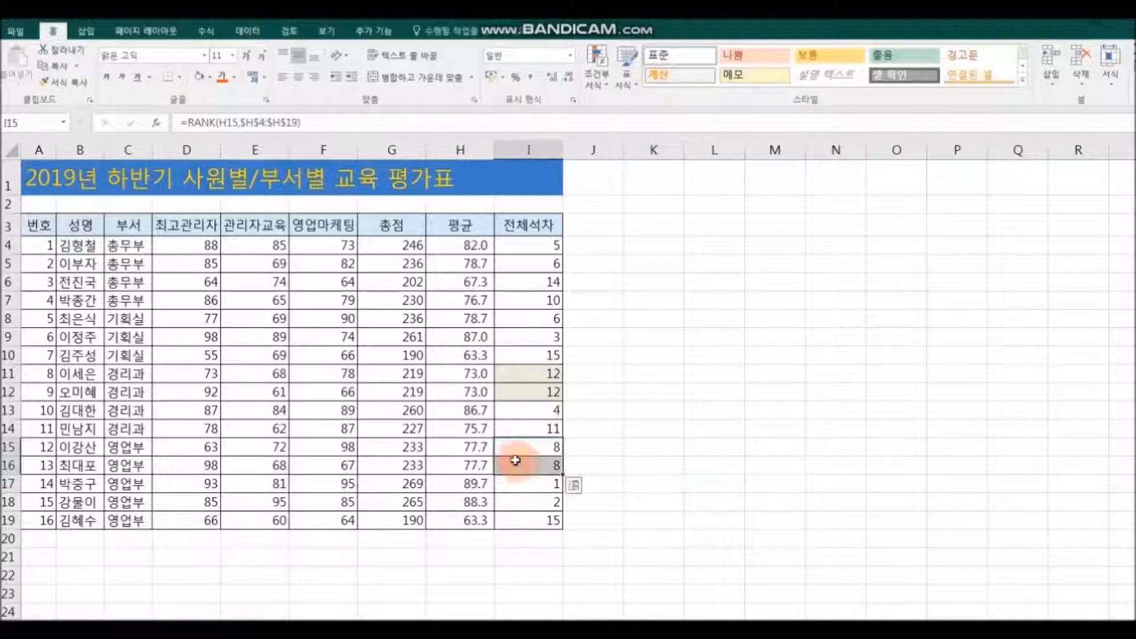
{"action": "left_click", "coordinate": [211, 79]}
{"action": "left_click", "coordinate": [282, 126]}
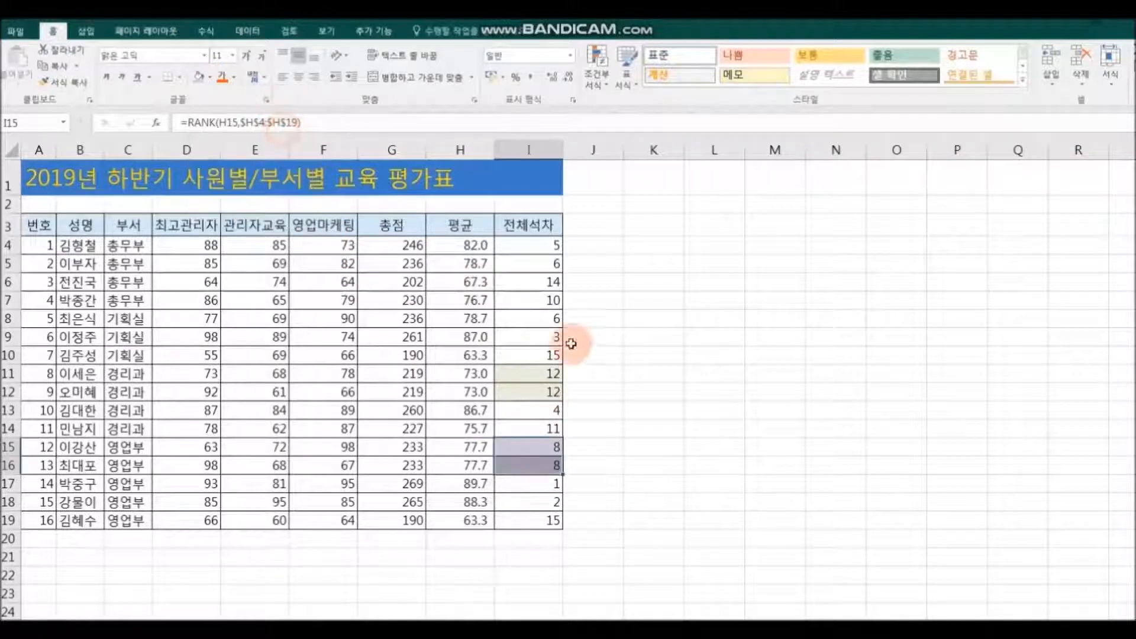
{"action": "left_click", "coordinate": [720, 438]}
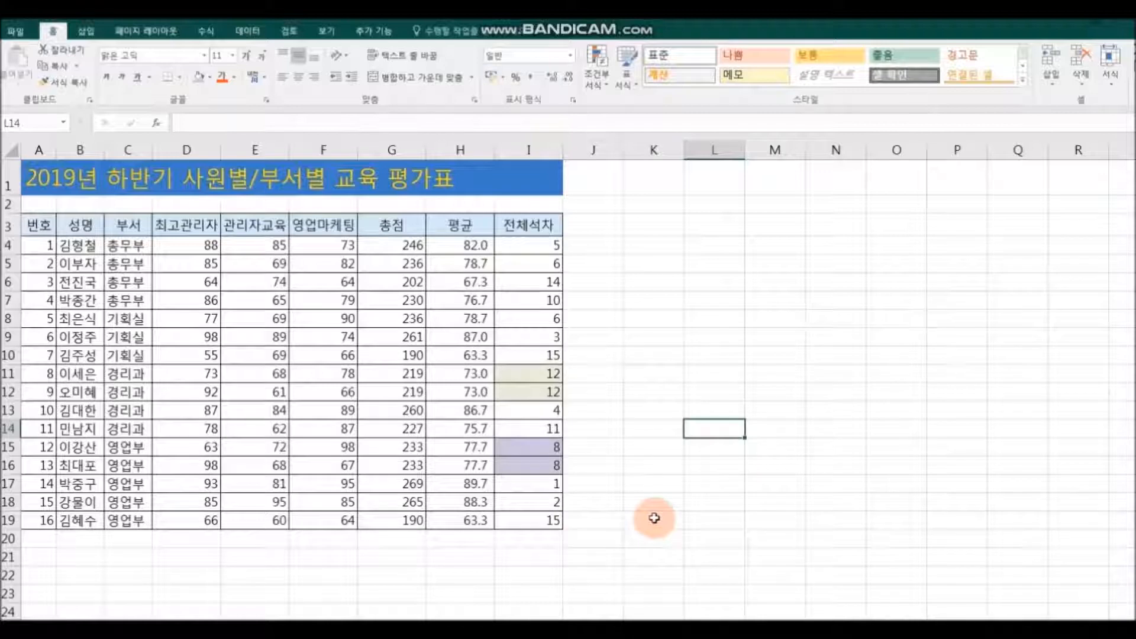
Step: Widen column J, copy the 전체석차 header from I3 into J3, and change the copy to 전체석차2
{"action": "left_click_drag", "start_coordinate": [310, 225], "coordinate": [304, 521]}
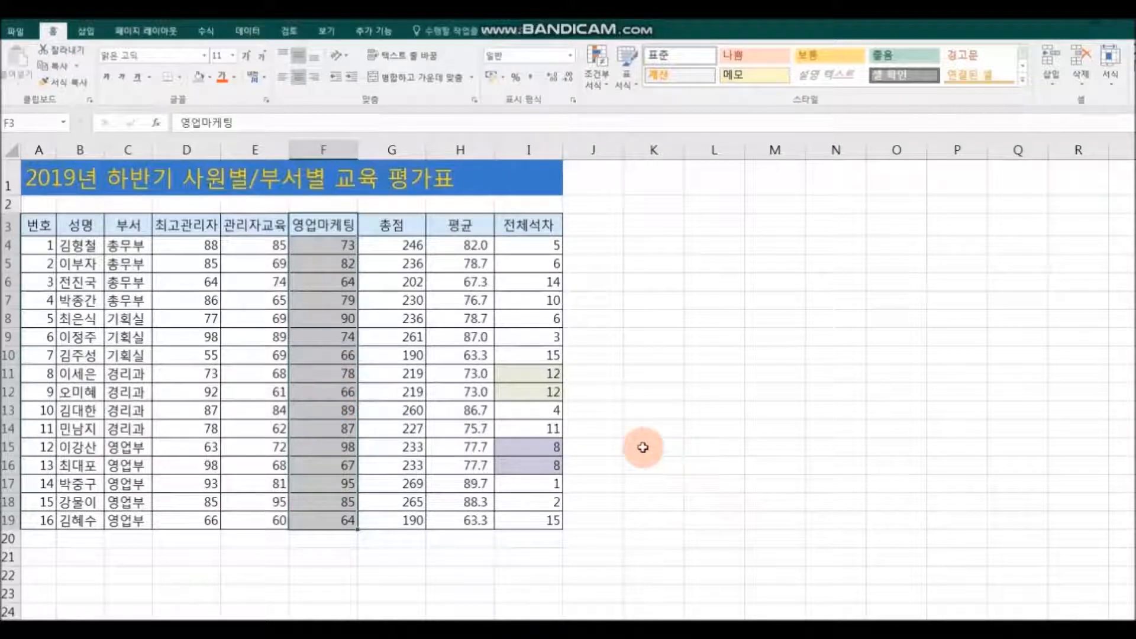
{"action": "left_click_drag", "start_coordinate": [626, 155], "coordinate": [652, 154]}
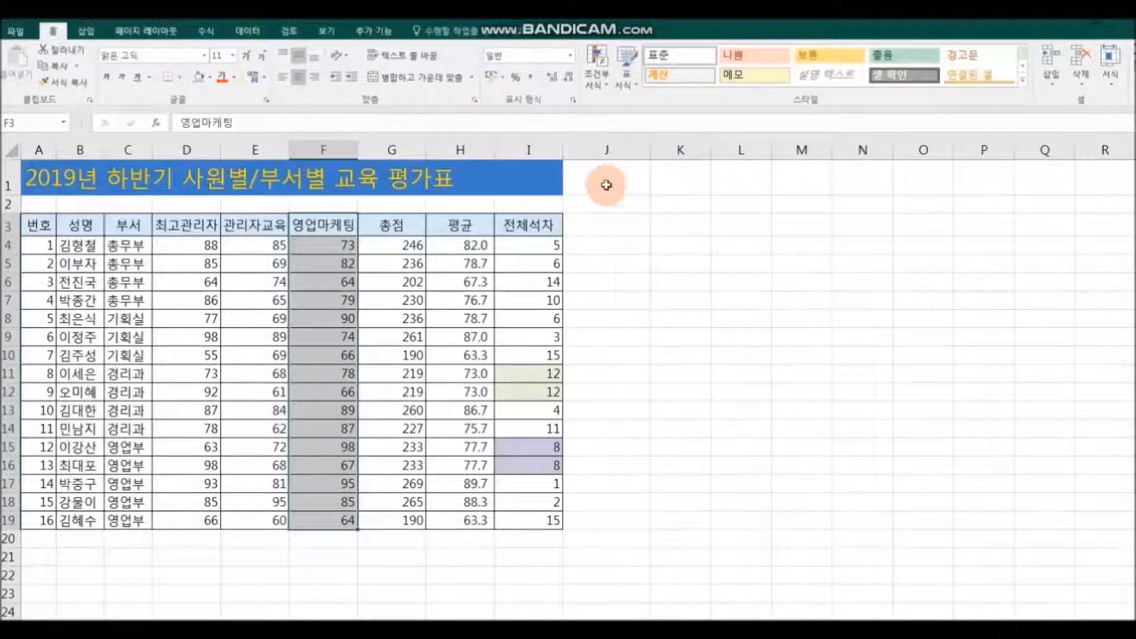
{"action": "left_click", "coordinate": [541, 225]}
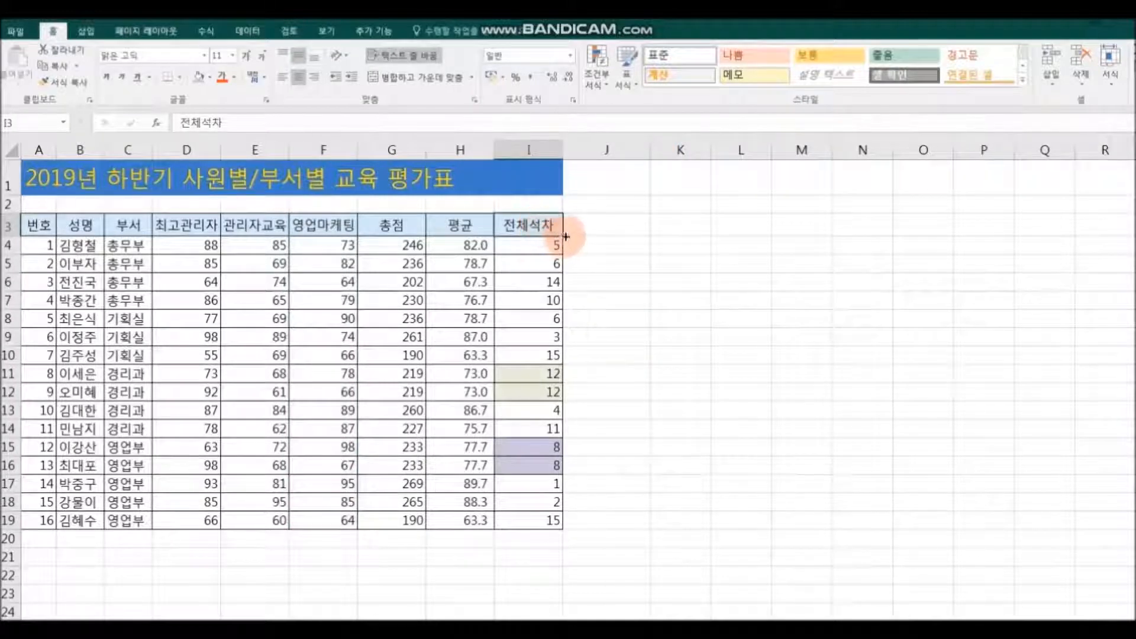
{"action": "left_click_drag", "start_coordinate": [564, 234], "coordinate": [621, 234]}
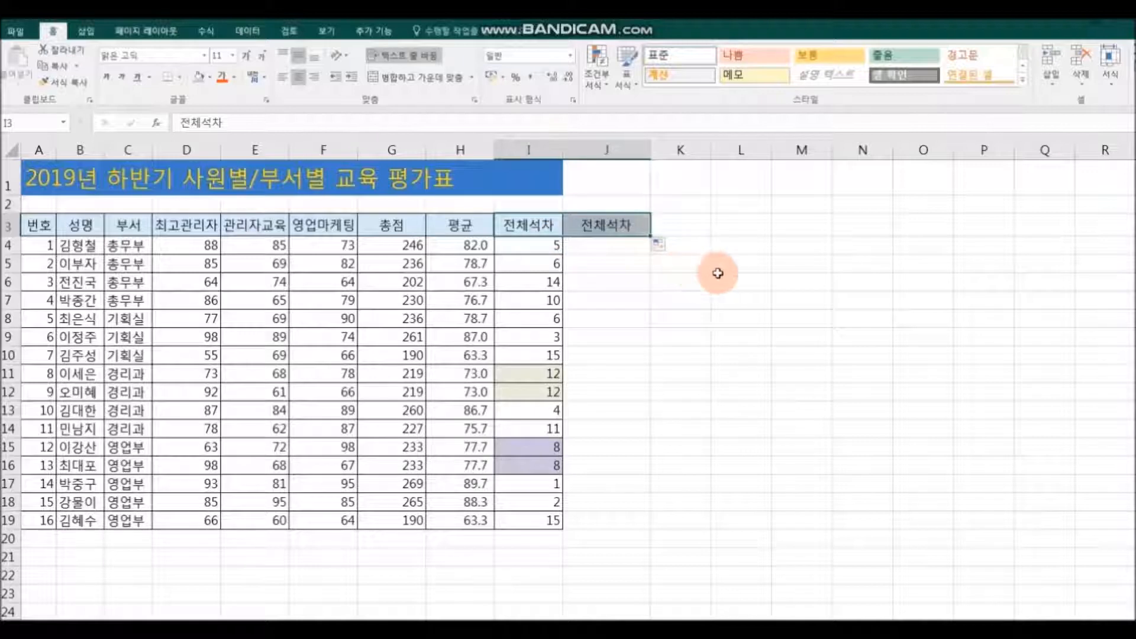
{"action": "double_click", "coordinate": [629, 222]}
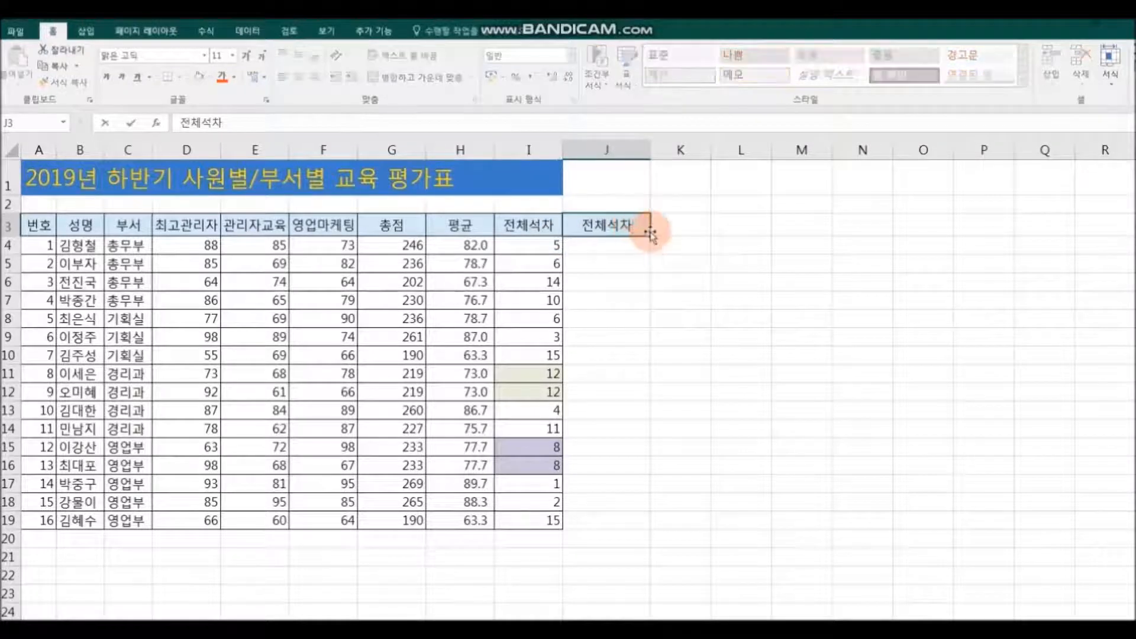
{"action": "type", "text": "2"}
{"action": "left_click", "coordinate": [675, 299]}
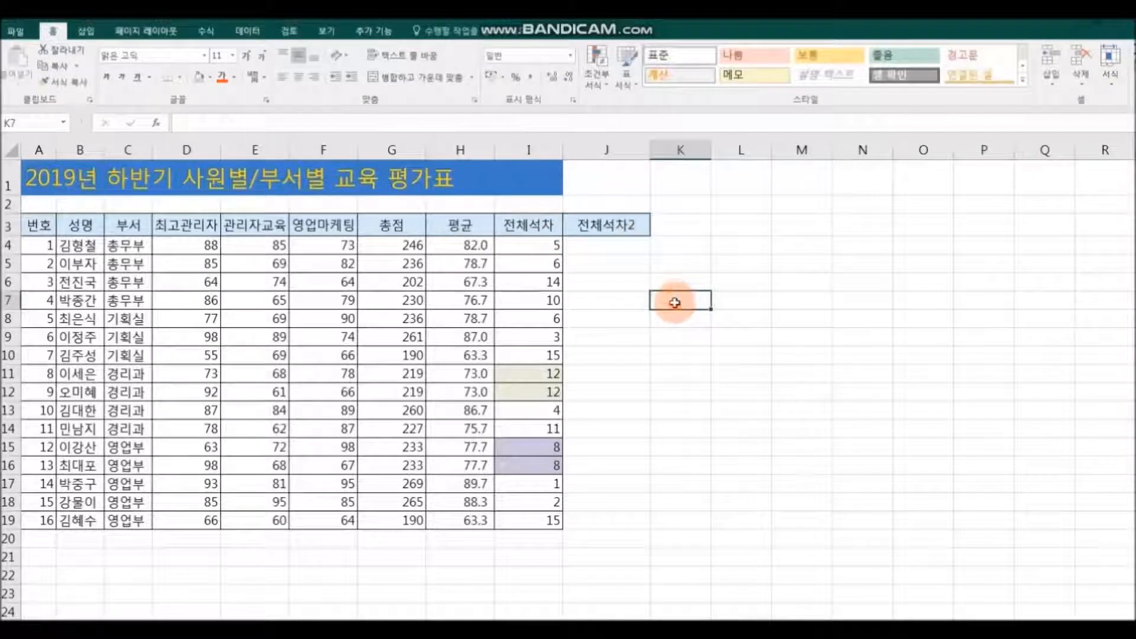
Step: Copy the cell formatting of the 전체석차 values I4:I19 onto J4:J19 in the 전체석차2 column
{"action": "left_click", "coordinate": [602, 245]}
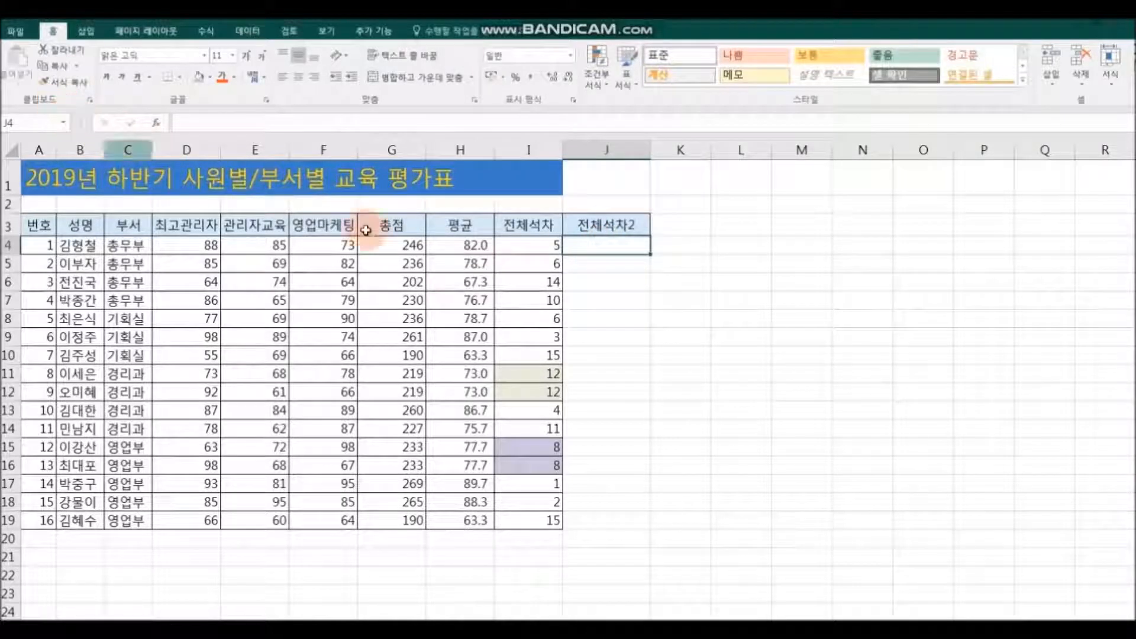
{"action": "left_click_drag", "start_coordinate": [520, 248], "coordinate": [524, 519]}
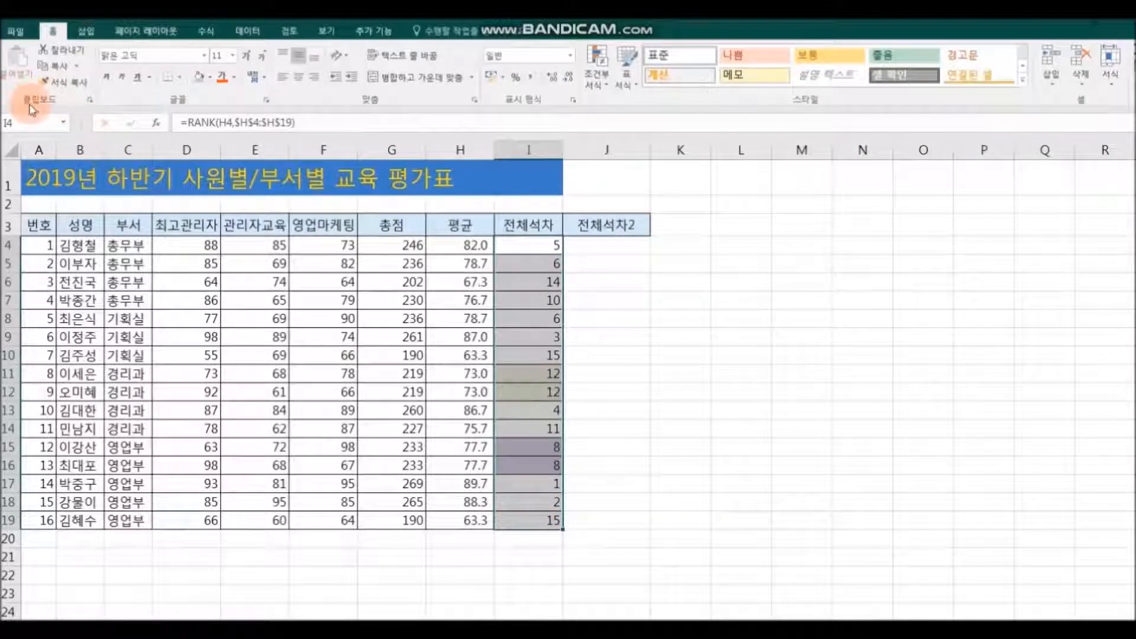
{"action": "left_click", "coordinate": [64, 81]}
{"action": "mouse_move", "coordinate": [591, 244]}
{"action": "left_mouse_down"}
{"action": "mouse_move", "coordinate": [622, 533]}
{"action": "mouse_move", "coordinate": [623, 521]}
{"action": "left_mouse_up"}
{"action": "left_click", "coordinate": [862, 519]}
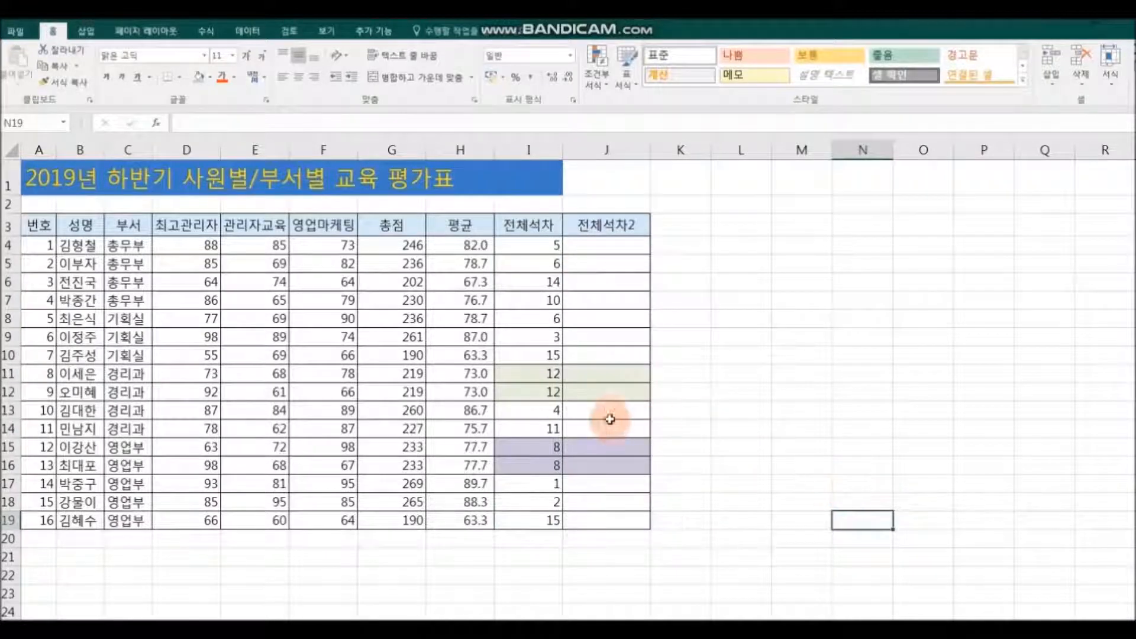
Step: Shade the 영업마케팅 scores in F4:F19 with a light theme fill colour
{"action": "left_click", "coordinate": [319, 245]}
{"action": "left_click_drag", "start_coordinate": [320, 245], "coordinate": [322, 520]}
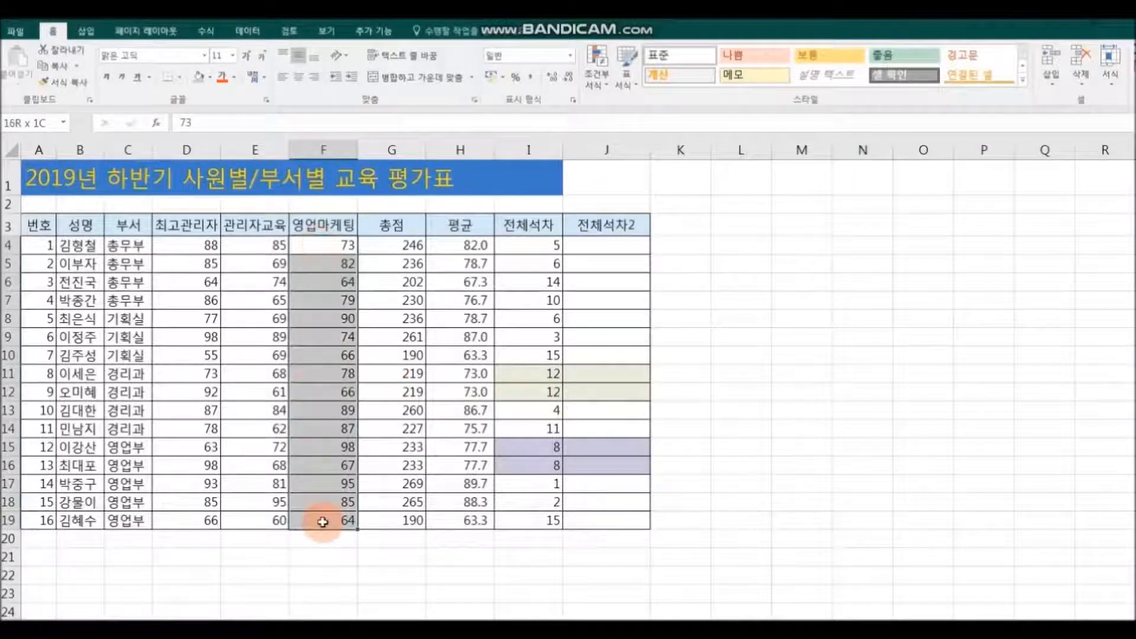
{"action": "left_click", "coordinate": [210, 76]}
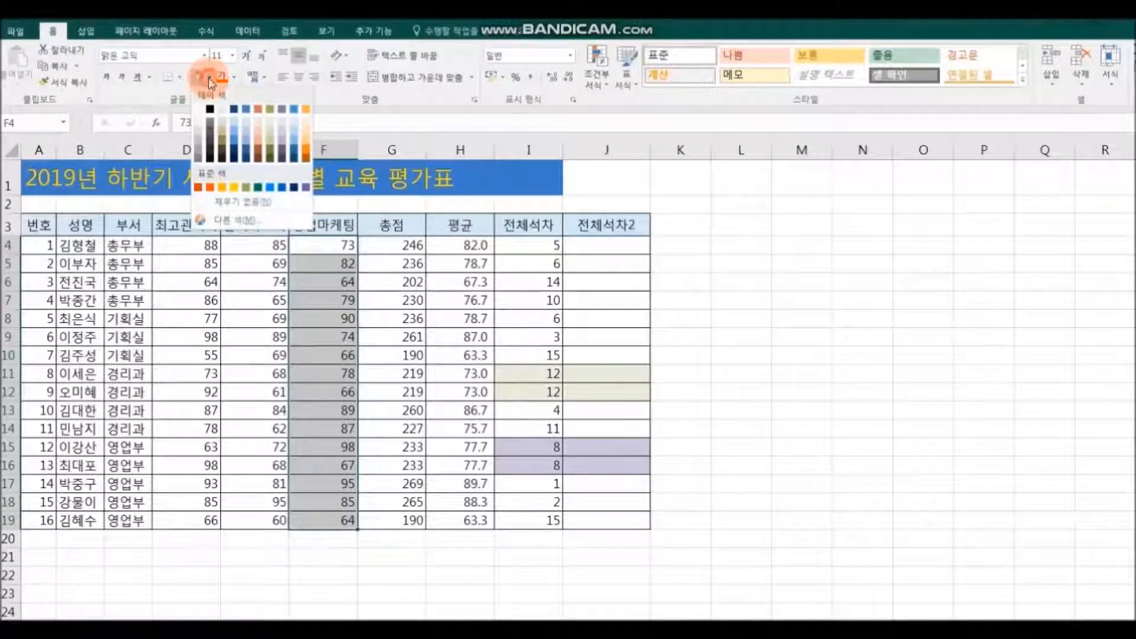
{"action": "left_click", "coordinate": [224, 126]}
{"action": "left_click", "coordinate": [865, 358]}
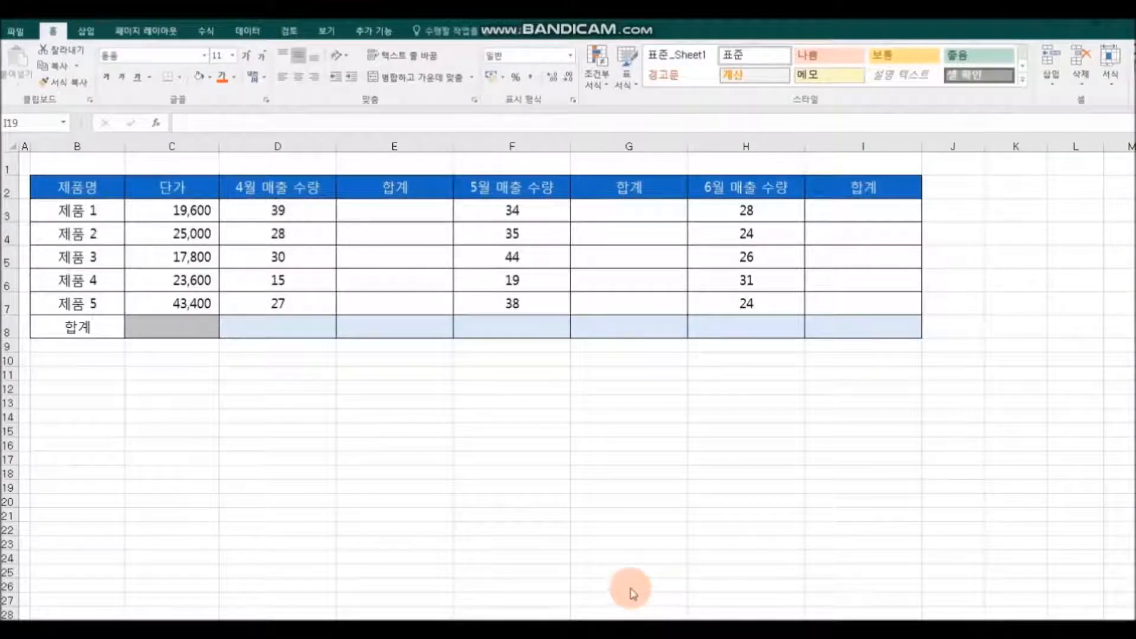
Step: Calculate the April sales amounts with =C3*D3 in E3 and fill the formula down to E7
{"action": "left_click", "coordinate": [395, 216]}
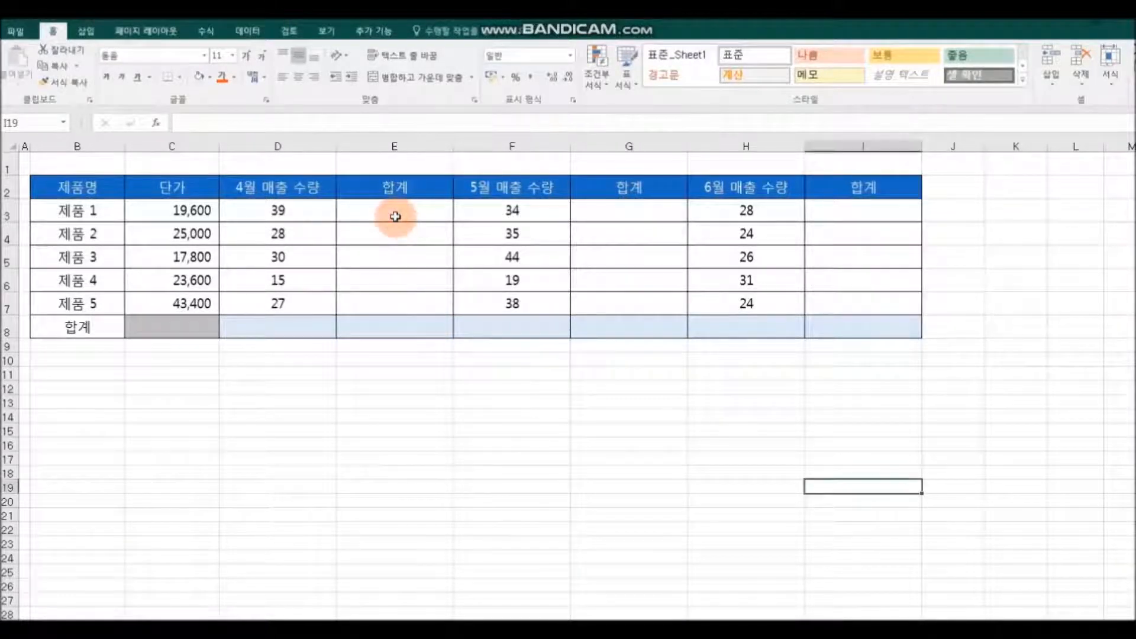
{"action": "left_click", "coordinate": [193, 207]}
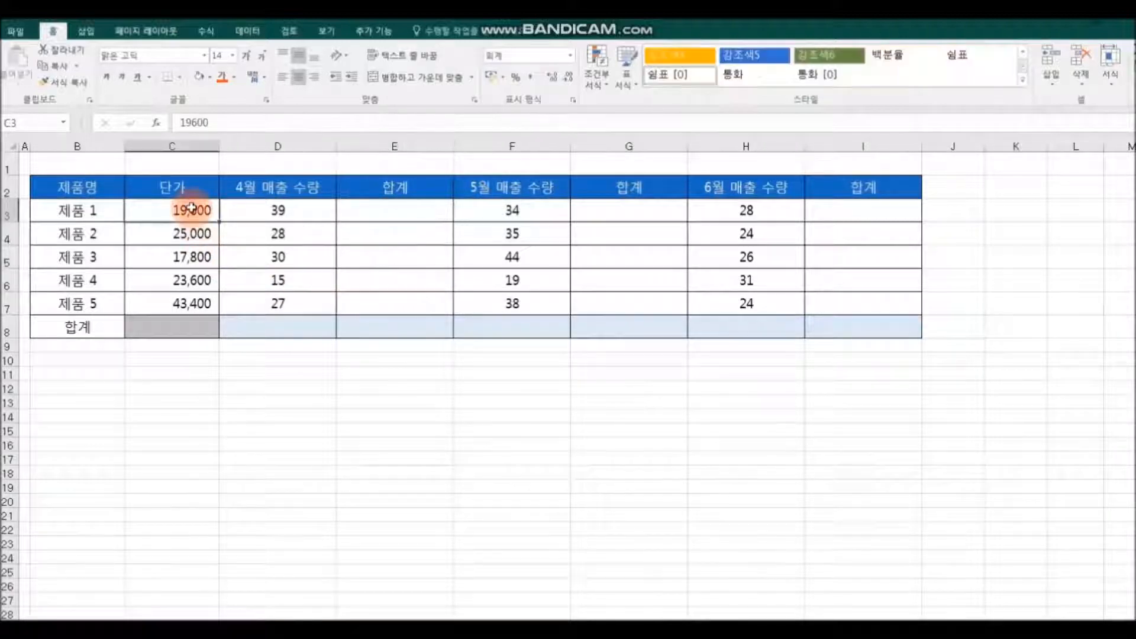
{"action": "left_click", "coordinate": [305, 215]}
{"action": "left_click", "coordinate": [404, 216]}
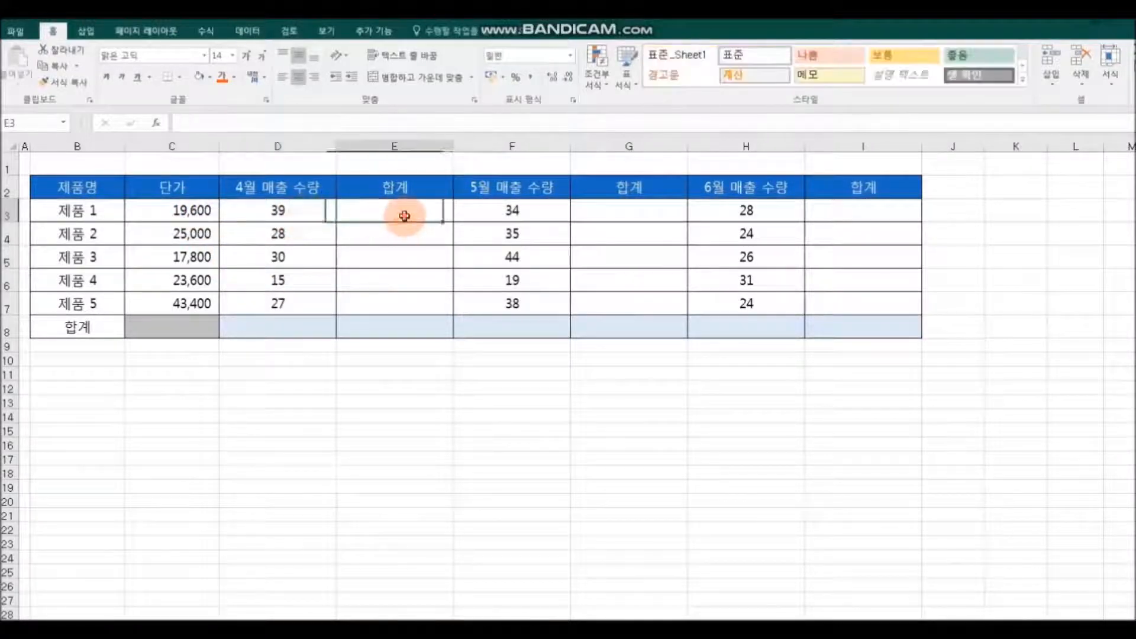
{"action": "type", "text": "="}
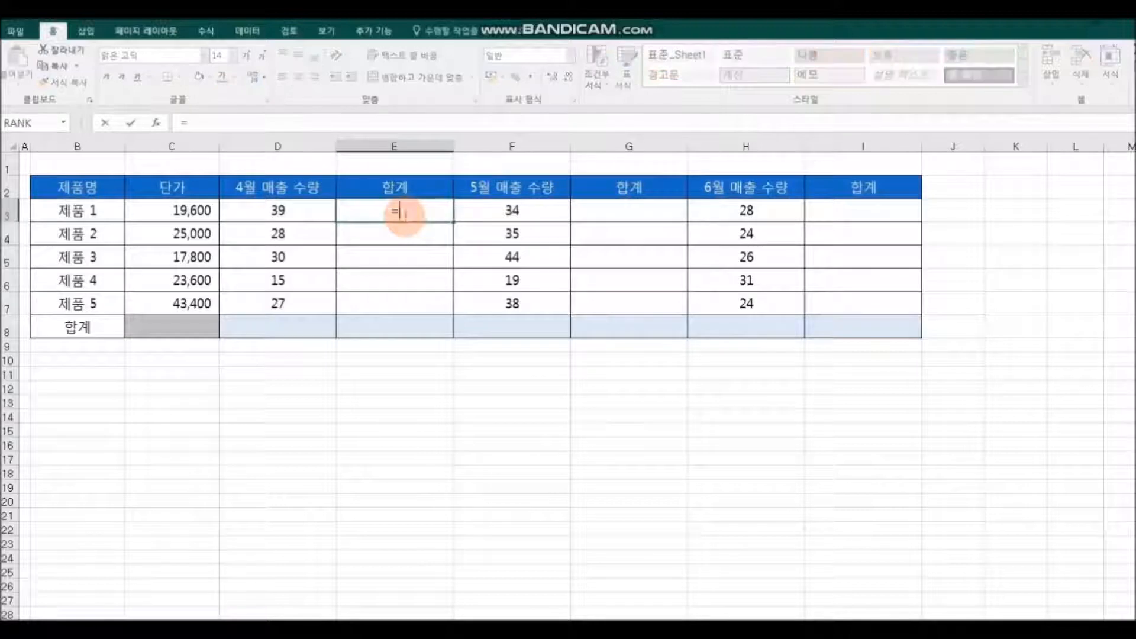
{"action": "left_click", "coordinate": [193, 212]}
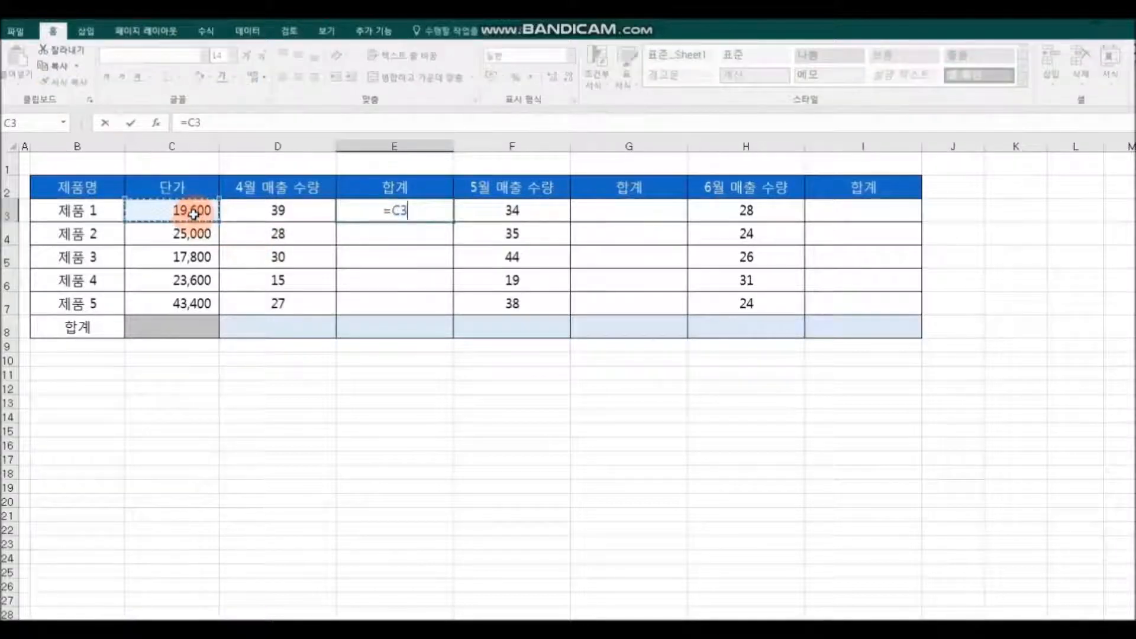
{"action": "type", "text": "*"}
{"action": "left_click", "coordinate": [263, 211]}
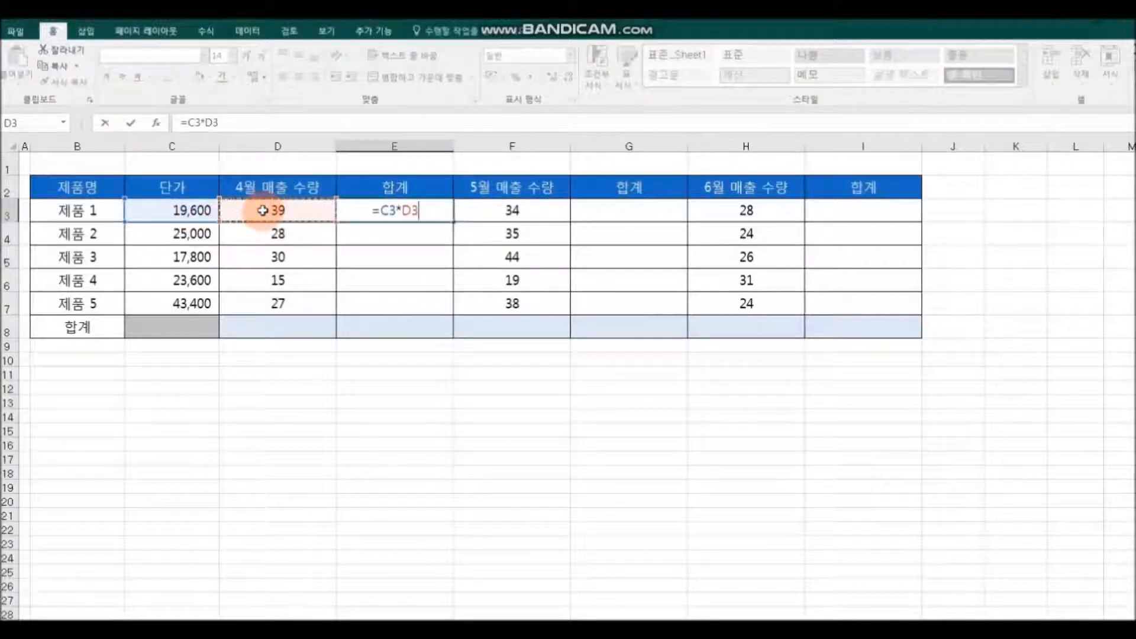
{"action": "key", "text": "Return"}
{"action": "left_click", "coordinate": [435, 213]}
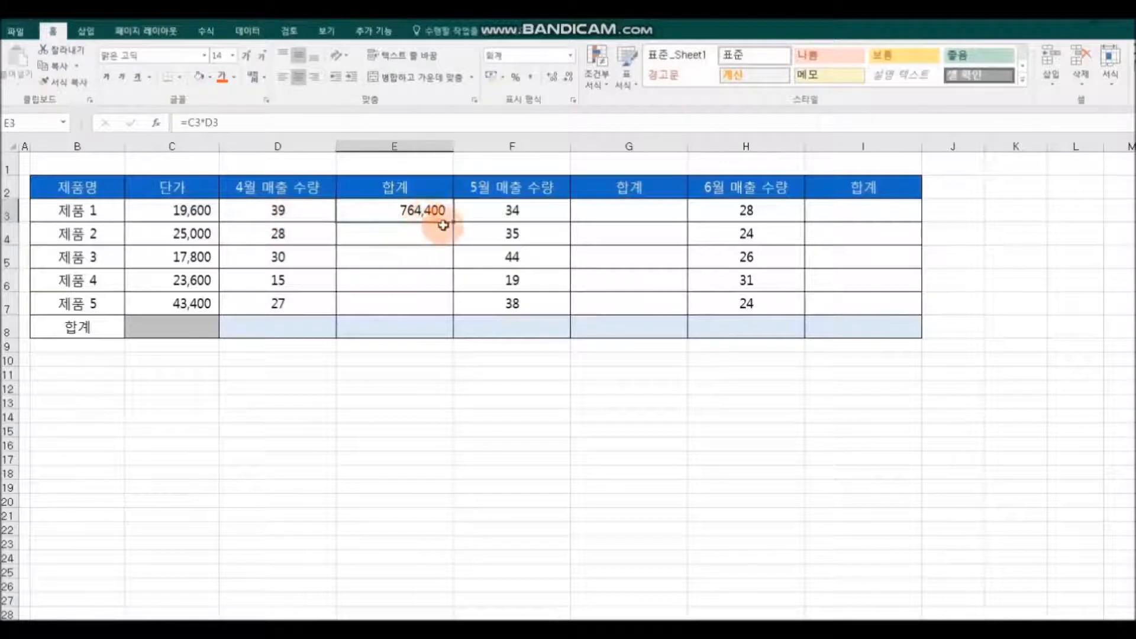
{"action": "left_click_drag", "start_coordinate": [454, 221], "coordinate": [452, 307]}
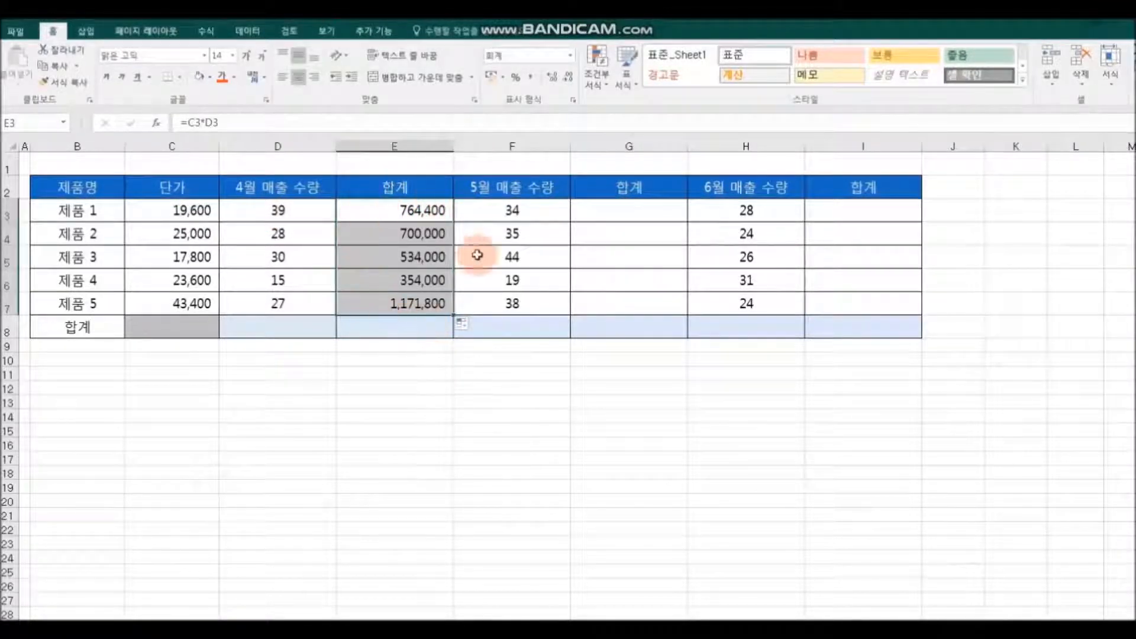
Step: Total the April sales amounts in E8 with =SUM(E3:E7)
{"action": "left_click", "coordinate": [414, 329]}
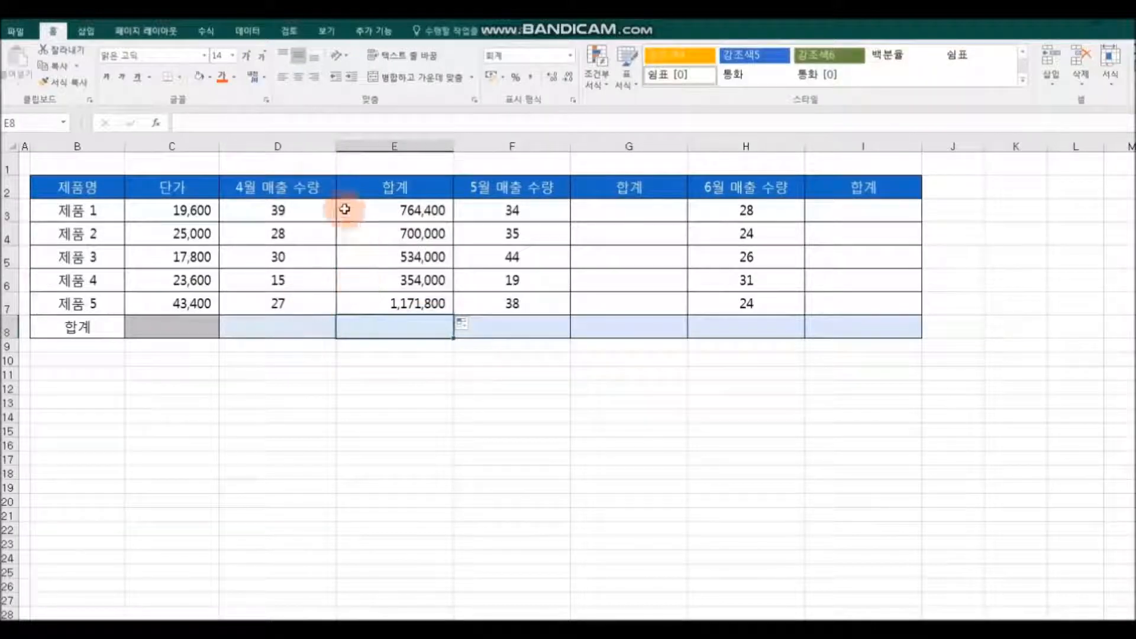
{"action": "left_click", "coordinate": [210, 32]}
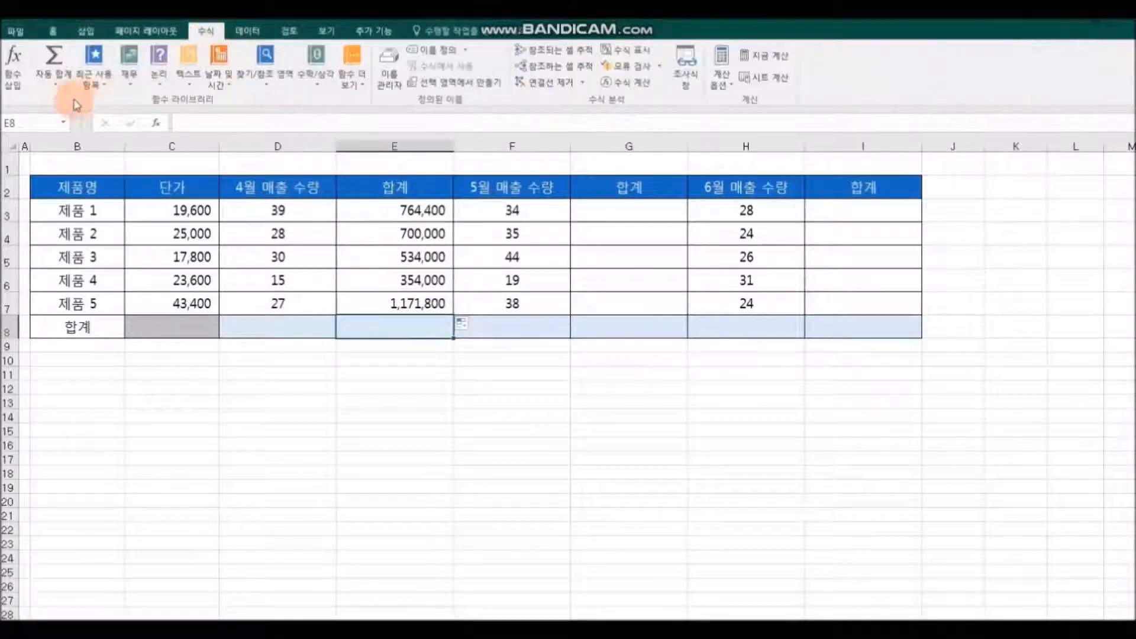
{"action": "left_click", "coordinate": [54, 83]}
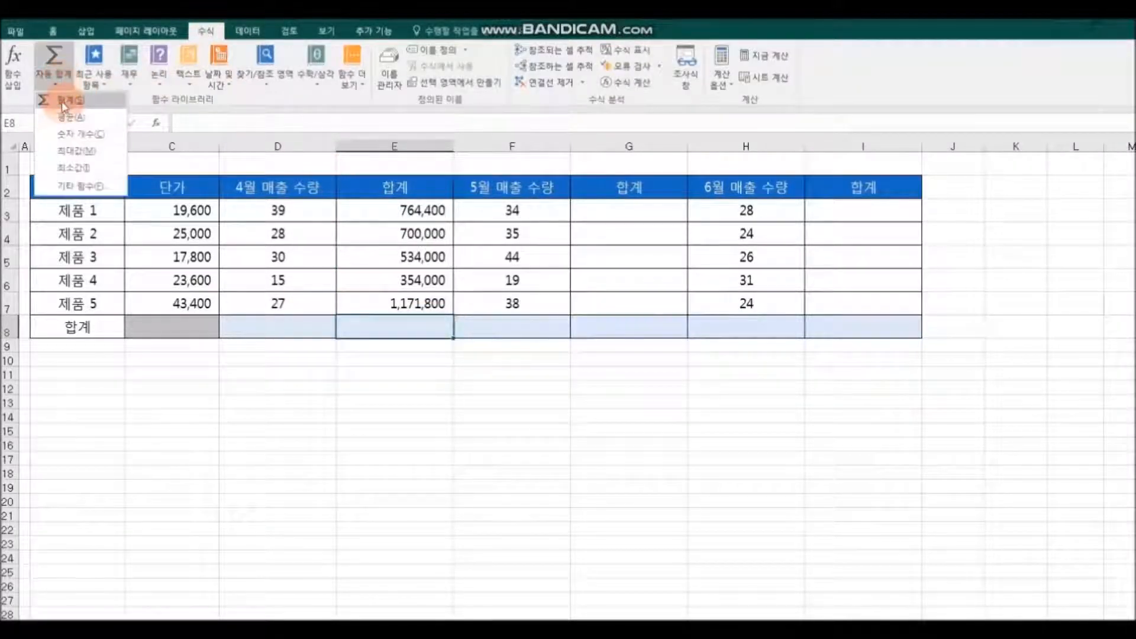
{"action": "left_click", "coordinate": [107, 108]}
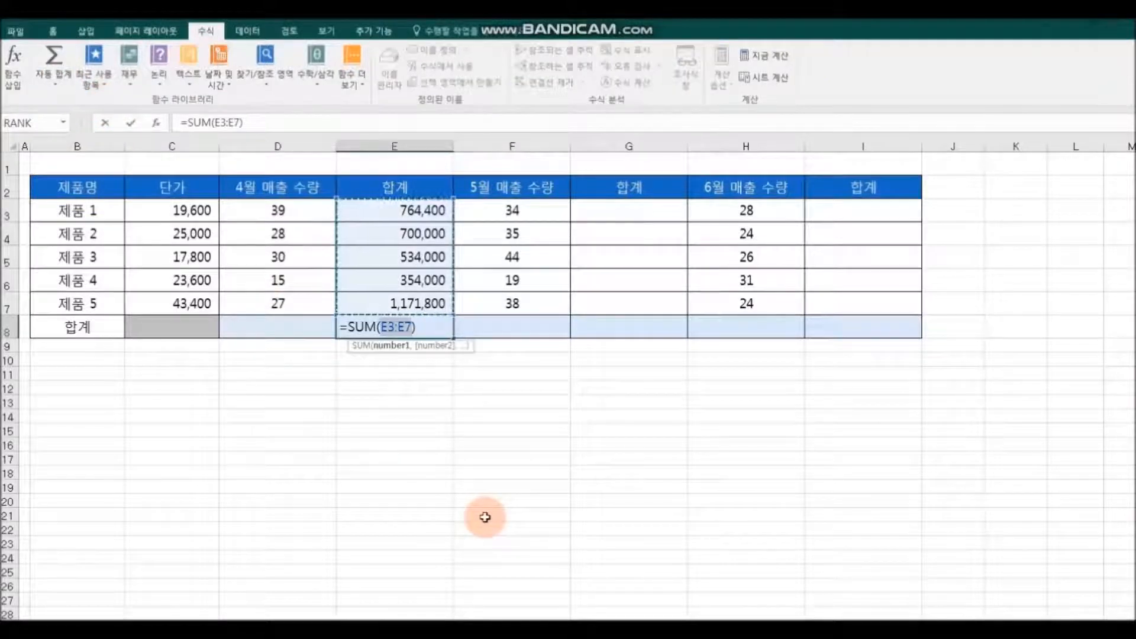
{"action": "key", "text": "Return"}
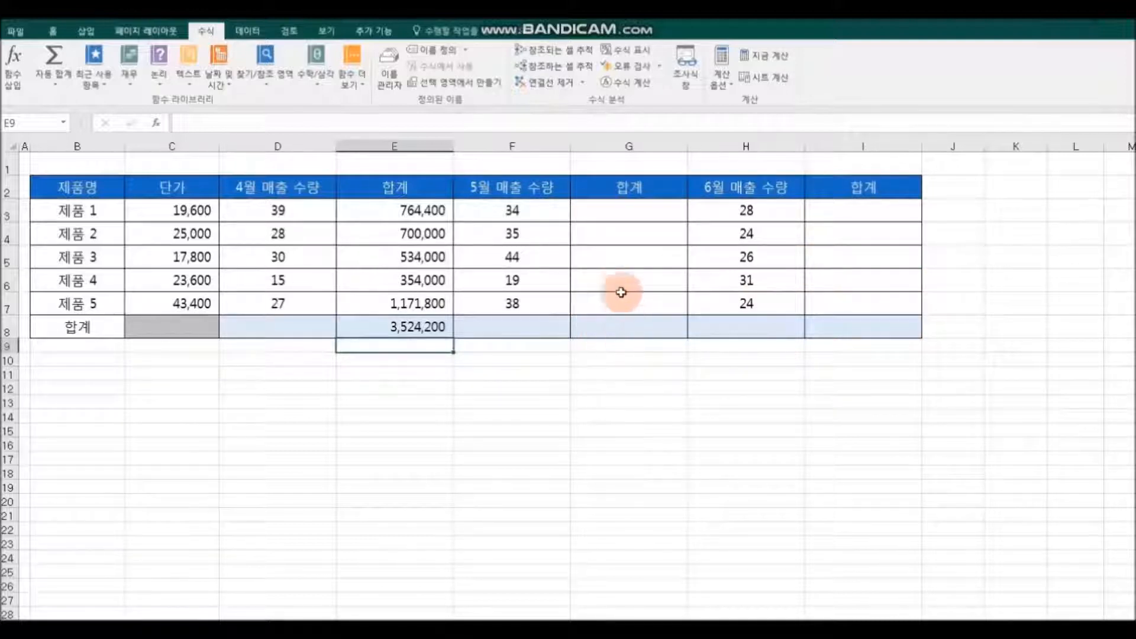
Step: Calculate the May sales amounts with =C3*F3 in G3 and fill the formula down to G7
{"action": "left_click", "coordinate": [615, 215]}
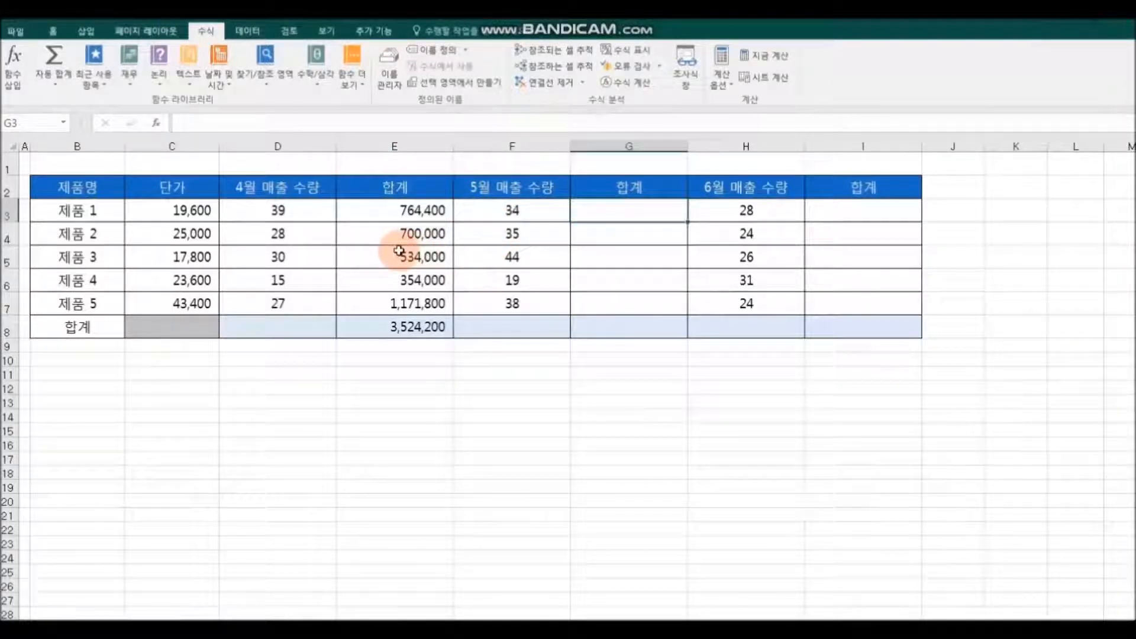
{"action": "type", "text": "="}
{"action": "left_click", "coordinate": [203, 214]}
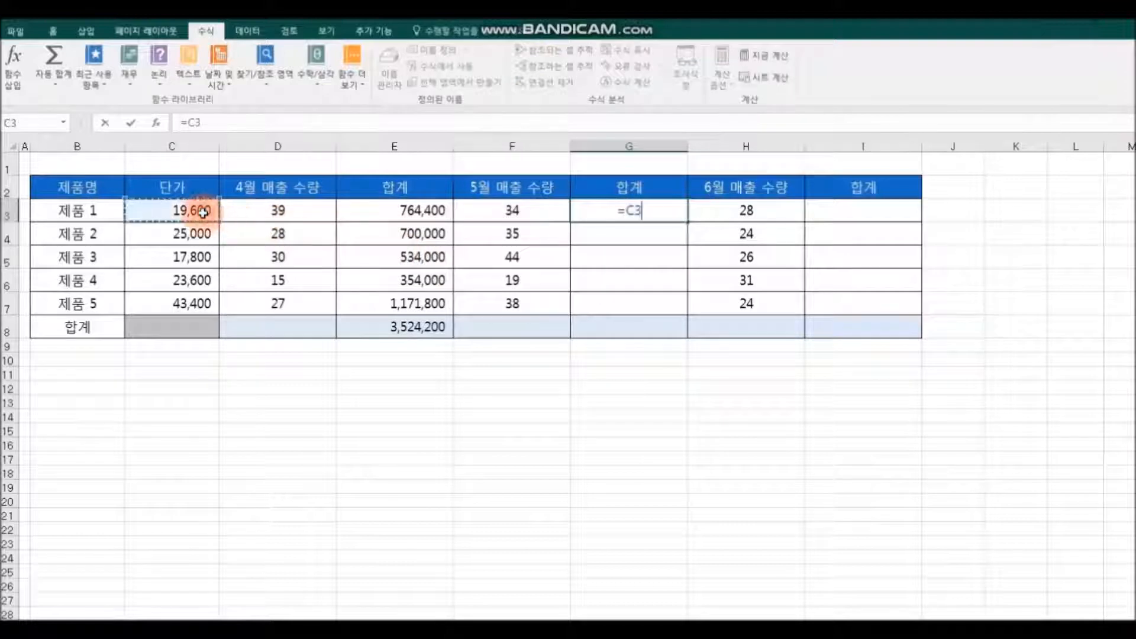
{"action": "type", "text": "*"}
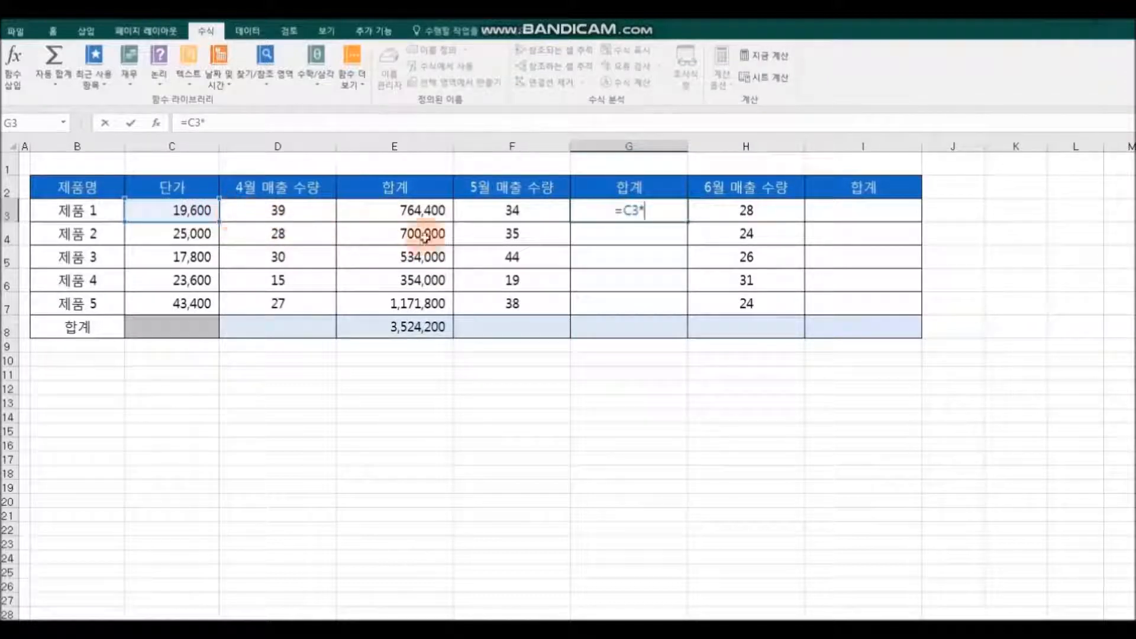
{"action": "left_click", "coordinate": [505, 212]}
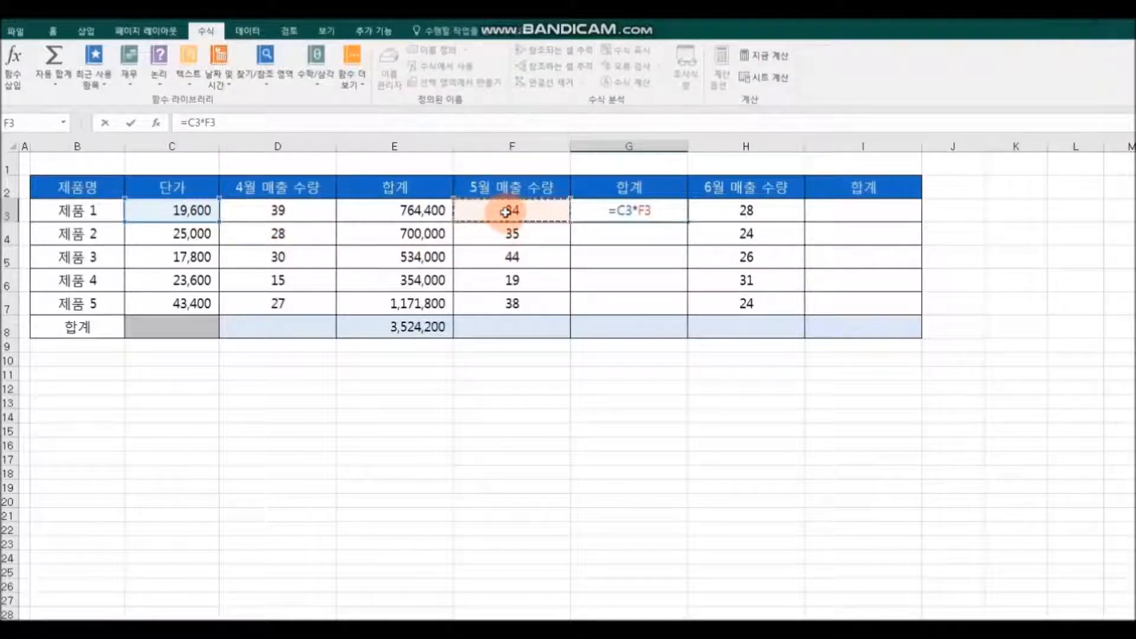
{"action": "key", "text": "Return"}
{"action": "left_click", "coordinate": [666, 214]}
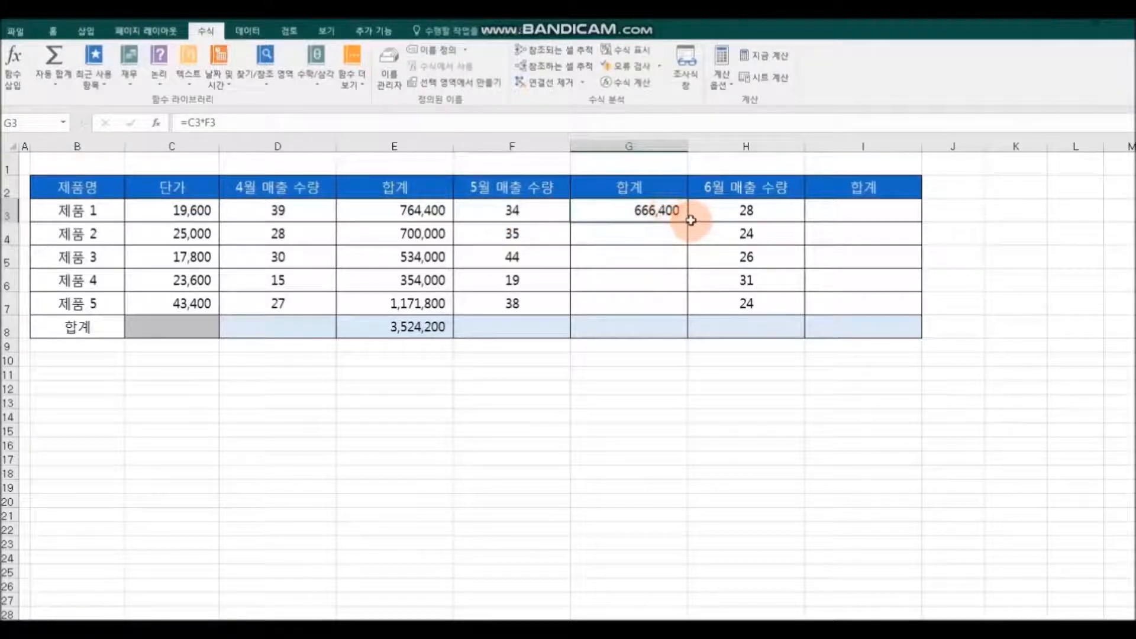
{"action": "left_click_drag", "start_coordinate": [687, 225], "coordinate": [678, 313]}
Step: Total the May sales amounts in G8 with =SUM(G3:G7)
{"action": "left_click", "coordinate": [654, 333]}
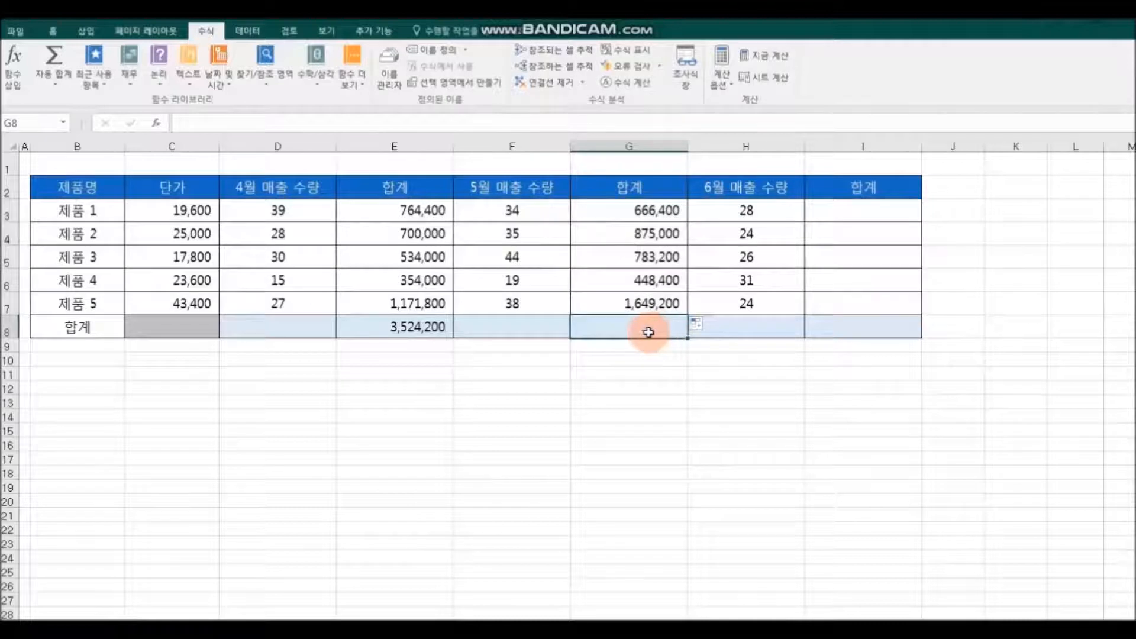
{"action": "left_click", "coordinate": [55, 84]}
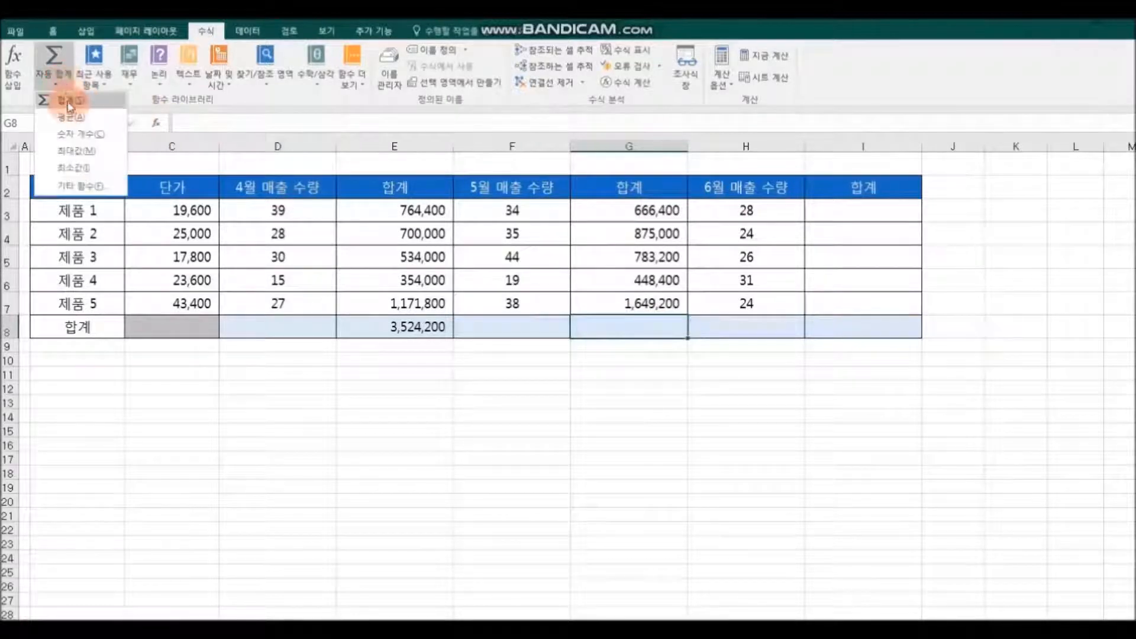
{"action": "left_click", "coordinate": [78, 103]}
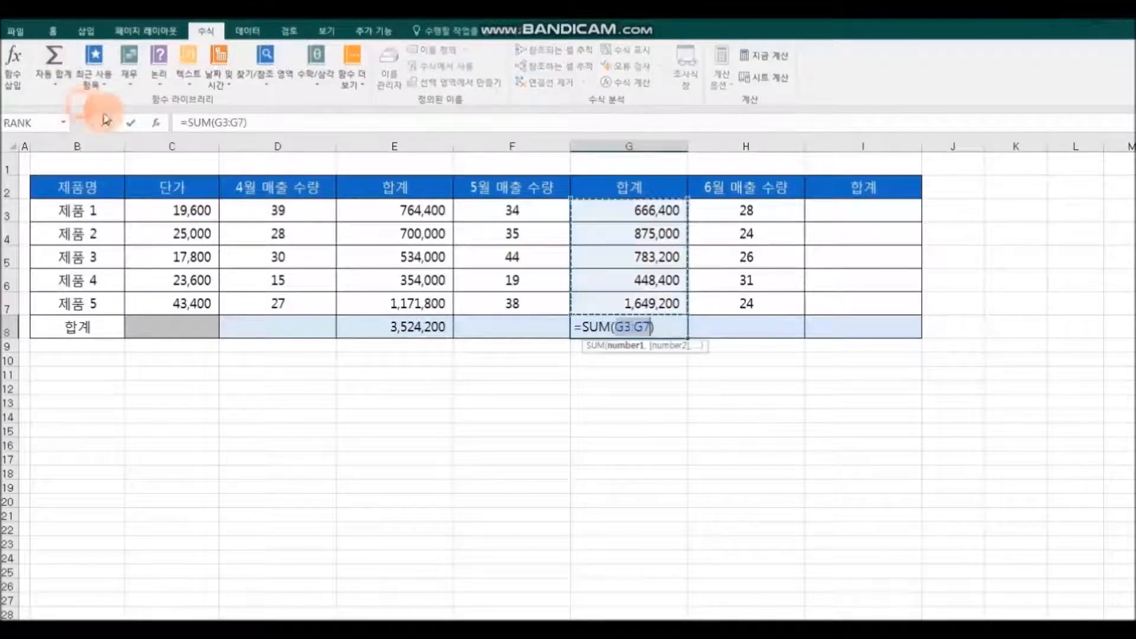
{"action": "key", "text": "Return"}
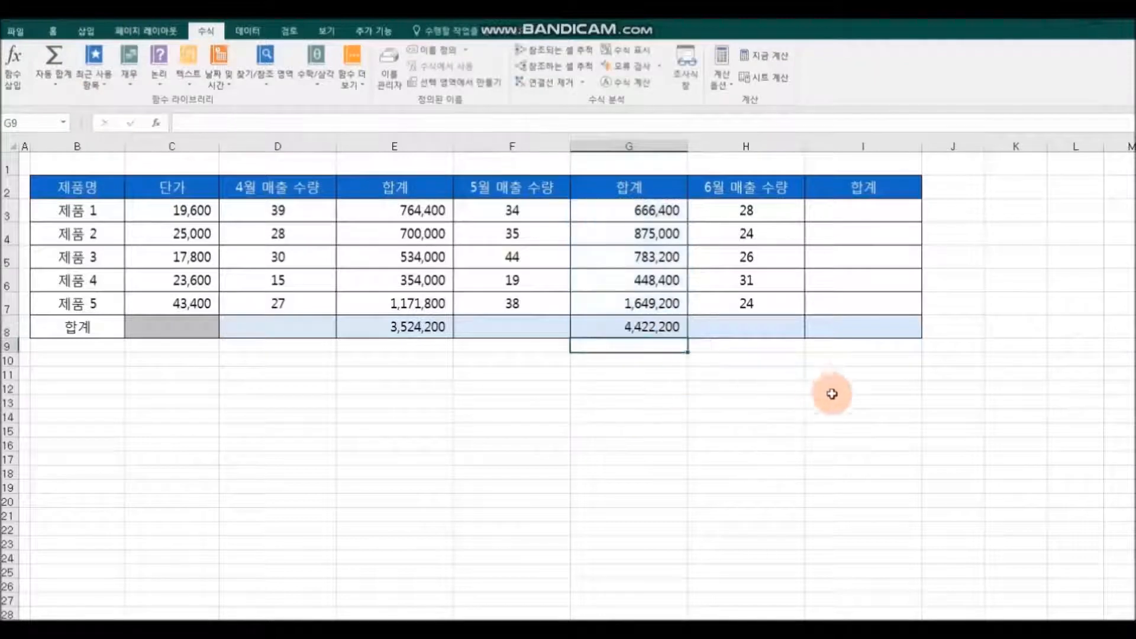
Step: Insert the SUMPRODUCT function into D8, the total cell of the April sales quantity column
{"action": "left_click", "coordinate": [872, 214]}
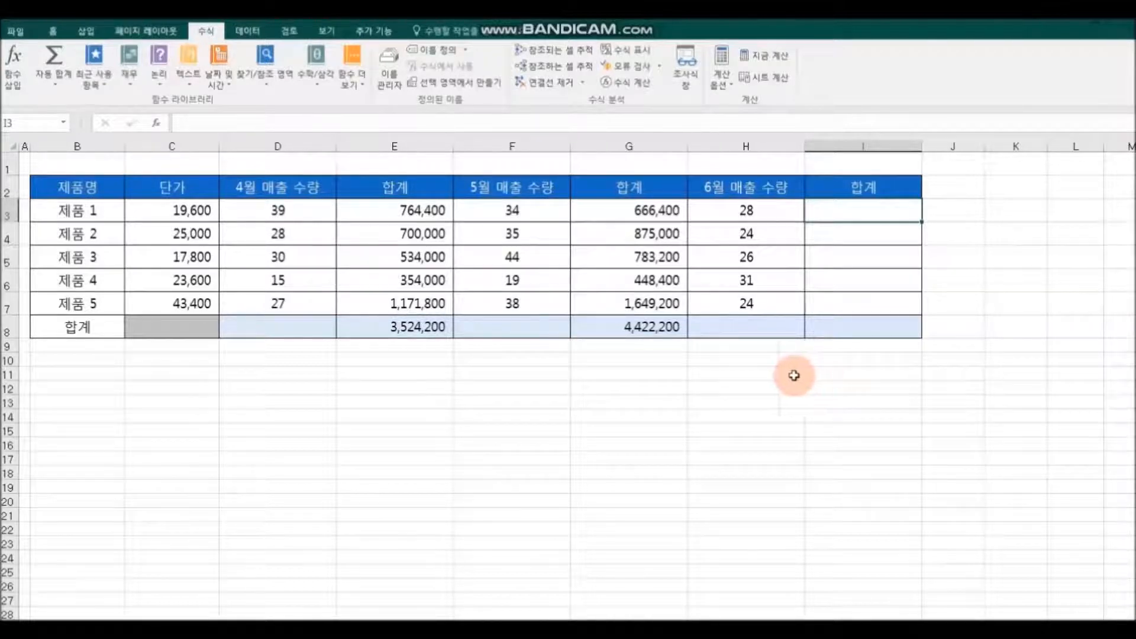
{"action": "left_click", "coordinate": [307, 334]}
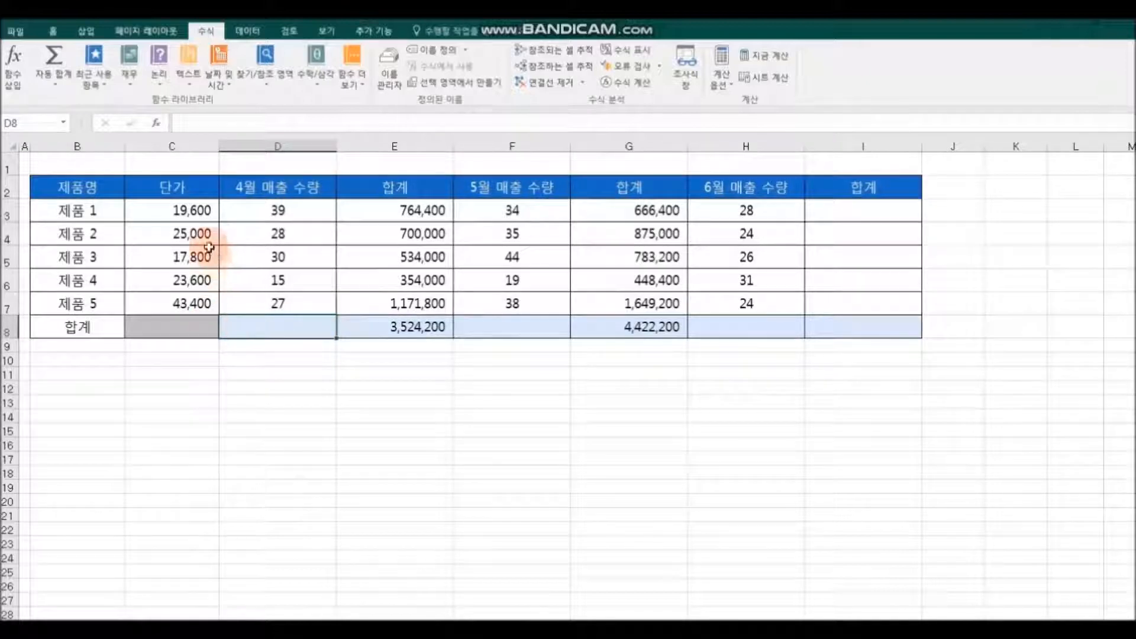
{"action": "left_click", "coordinate": [51, 34]}
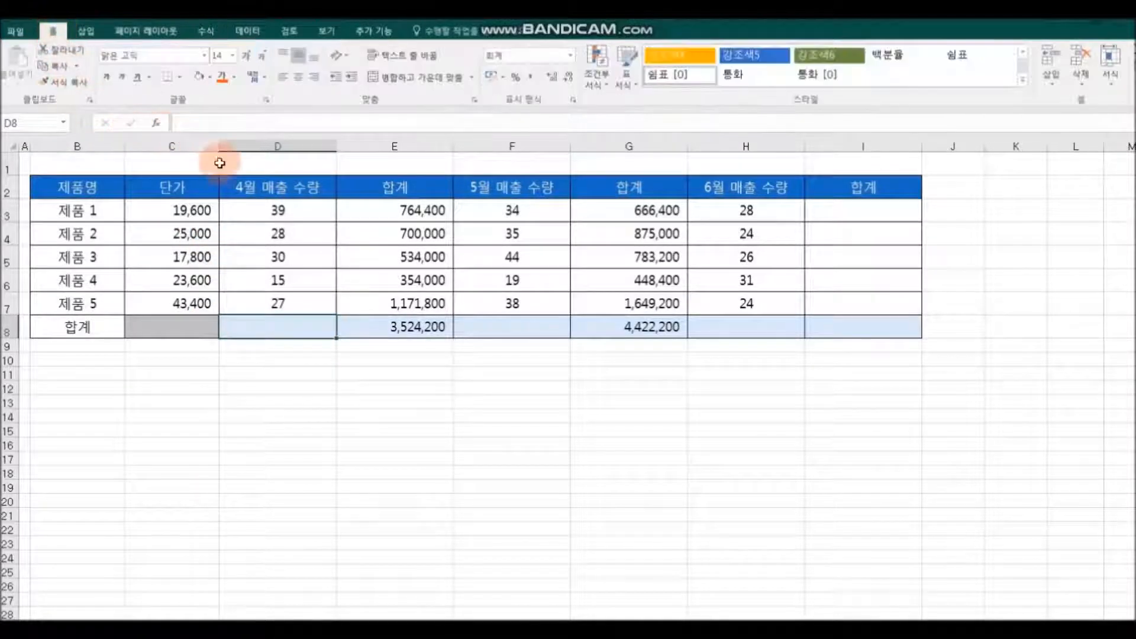
{"action": "left_click", "coordinate": [156, 124]}
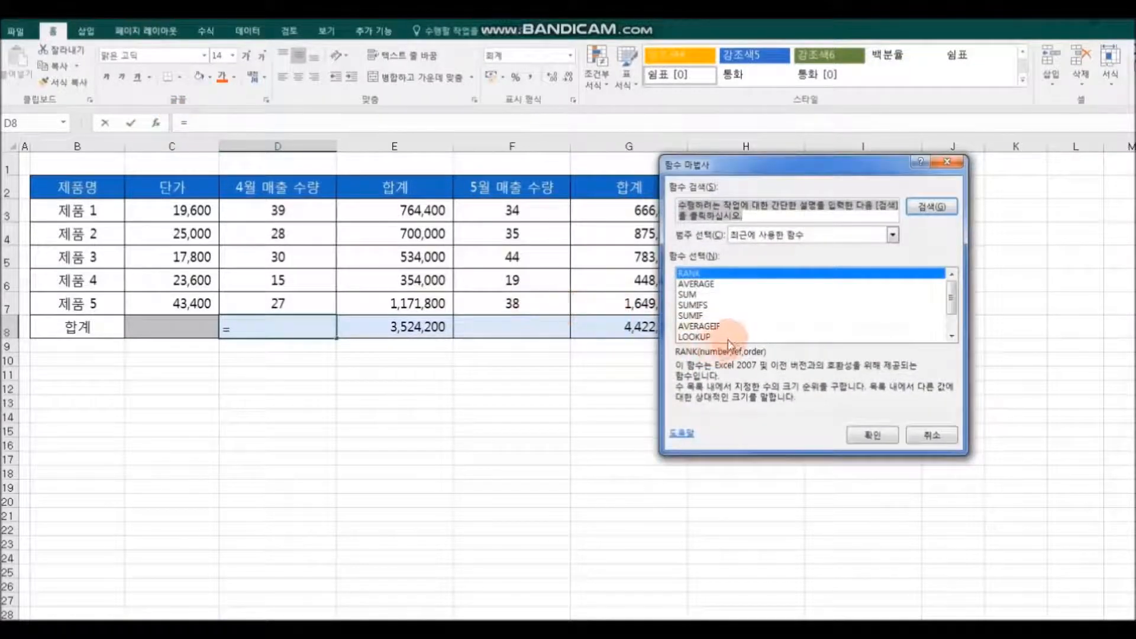
{"action": "type", "text": "SUM"}
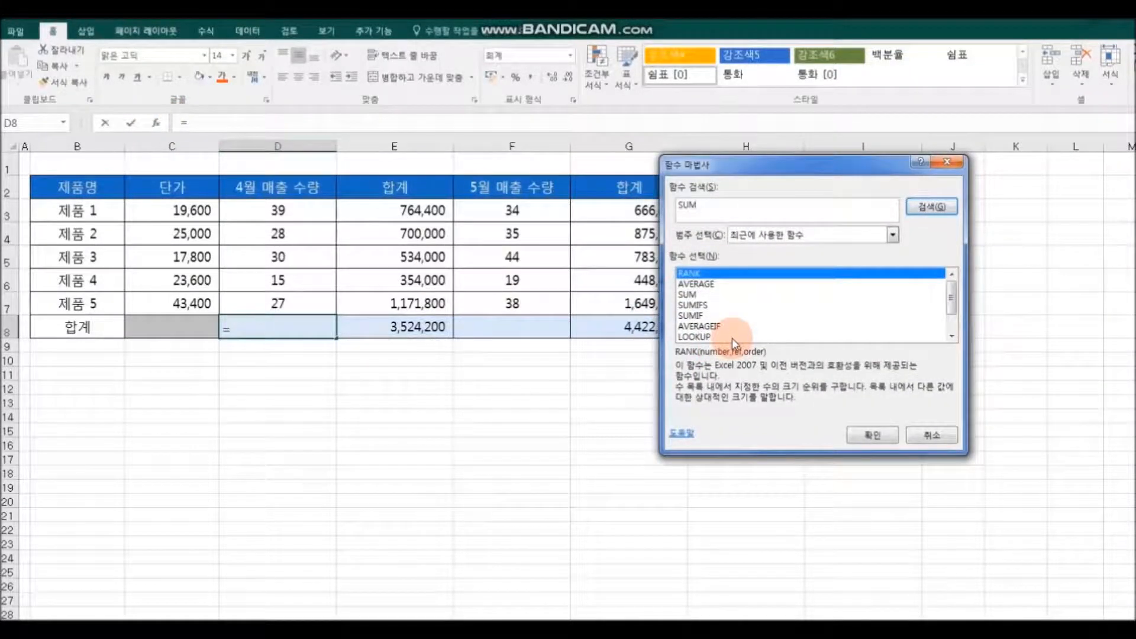
{"action": "type", "text": "PRODUCT"}
{"action": "key", "text": "Return"}
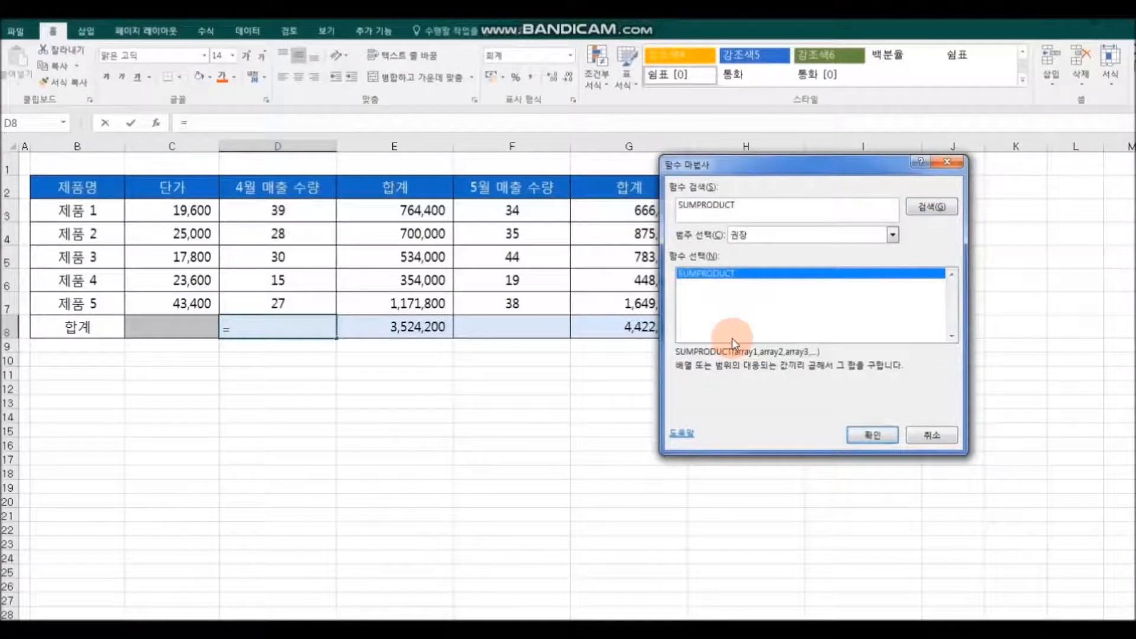
{"action": "left_click", "coordinate": [865, 437]}
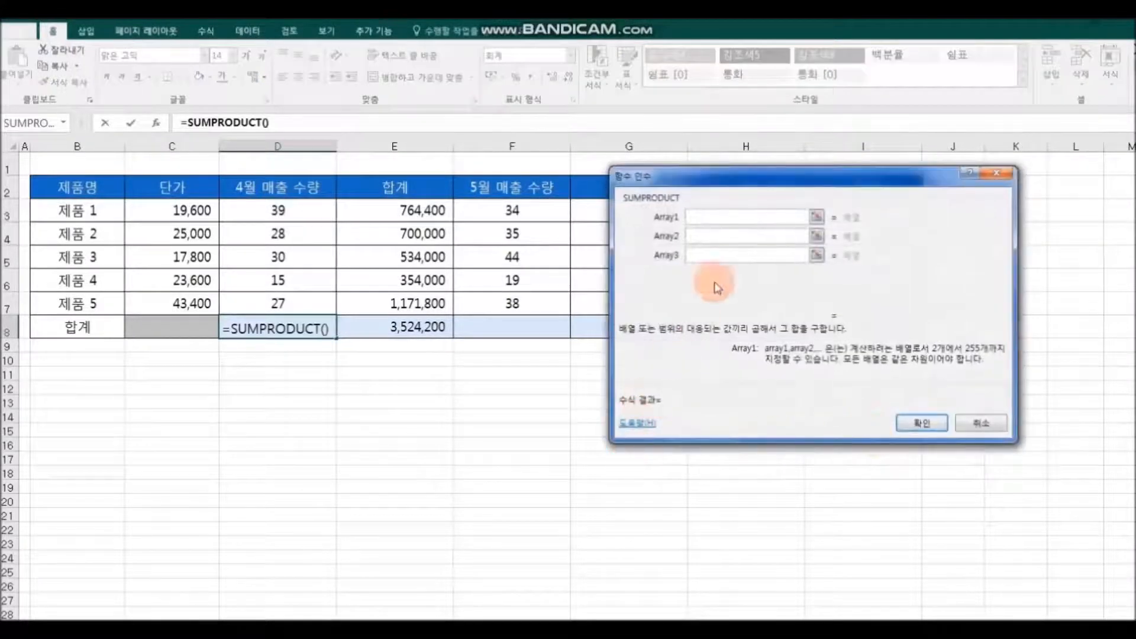
Step: Set the SUMPRODUCT arrays in D8 to the absolute price range $C$3:$C$7 and the April quantities D3:D7
{"action": "left_click_drag", "start_coordinate": [731, 193], "coordinate": [599, 234]}
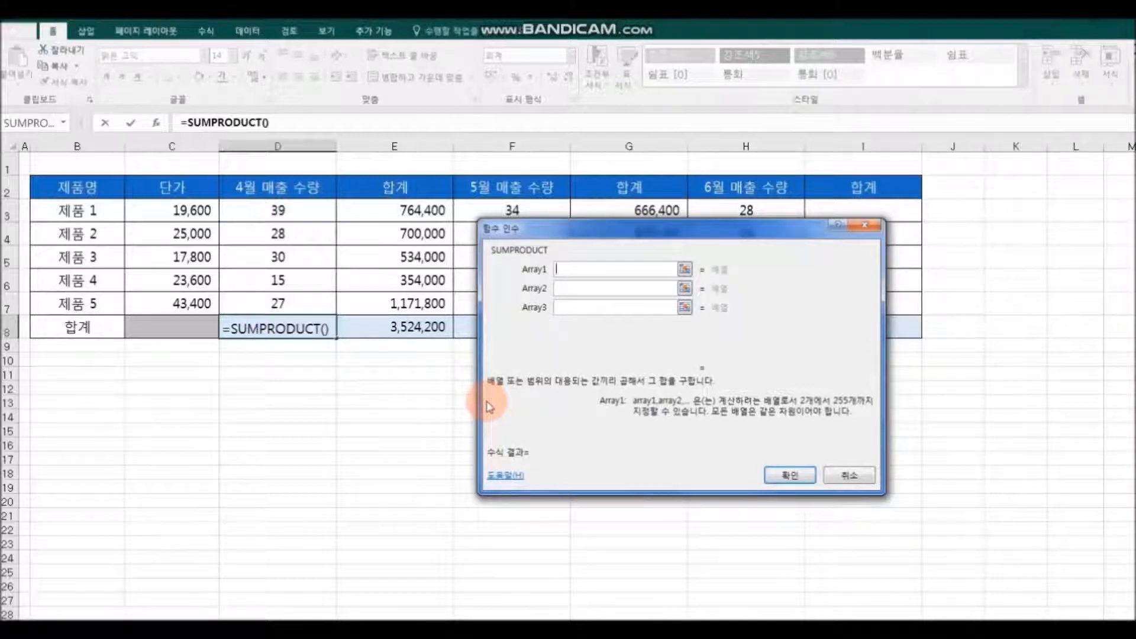
{"action": "left_click_drag", "start_coordinate": [640, 228], "coordinate": [784, 375]}
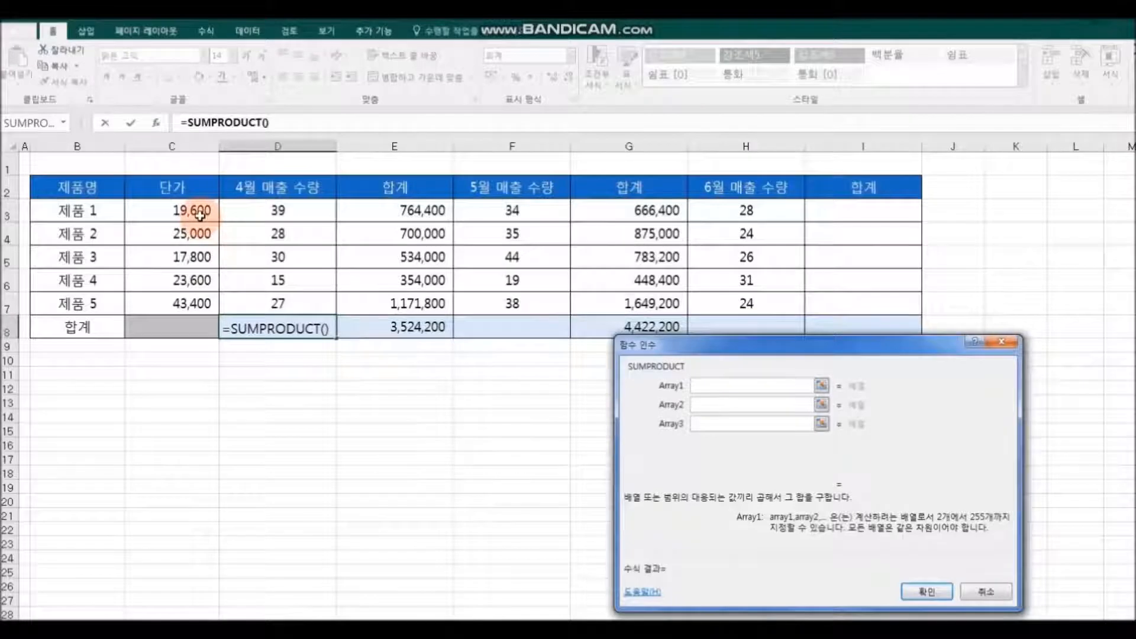
{"action": "left_click_drag", "start_coordinate": [198, 212], "coordinate": [195, 304]}
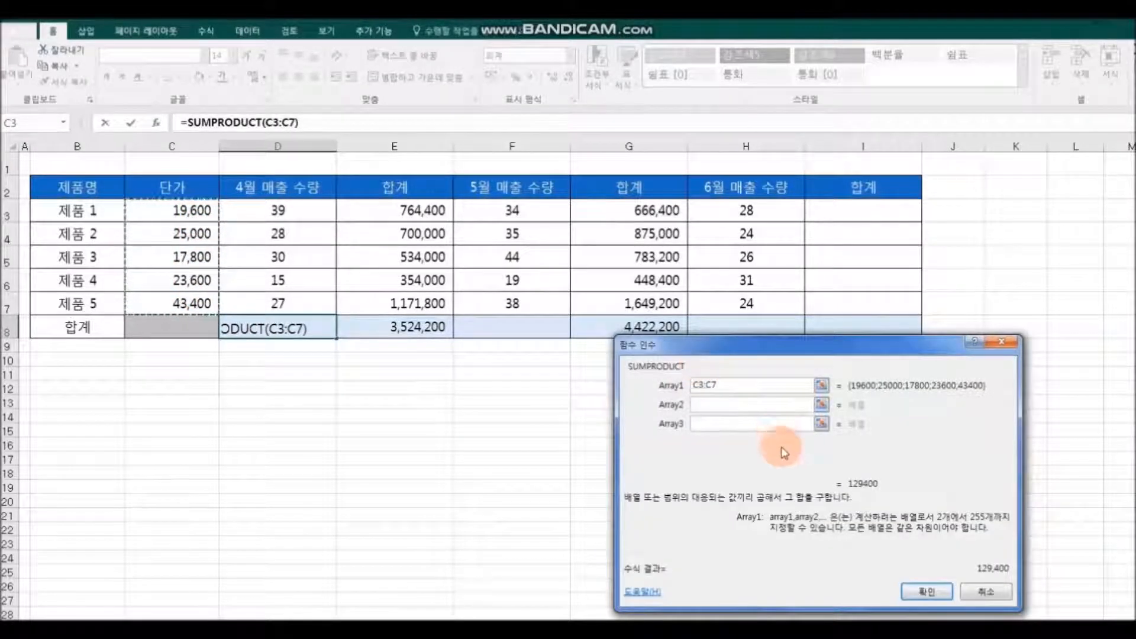
{"action": "key", "text": "F4"}
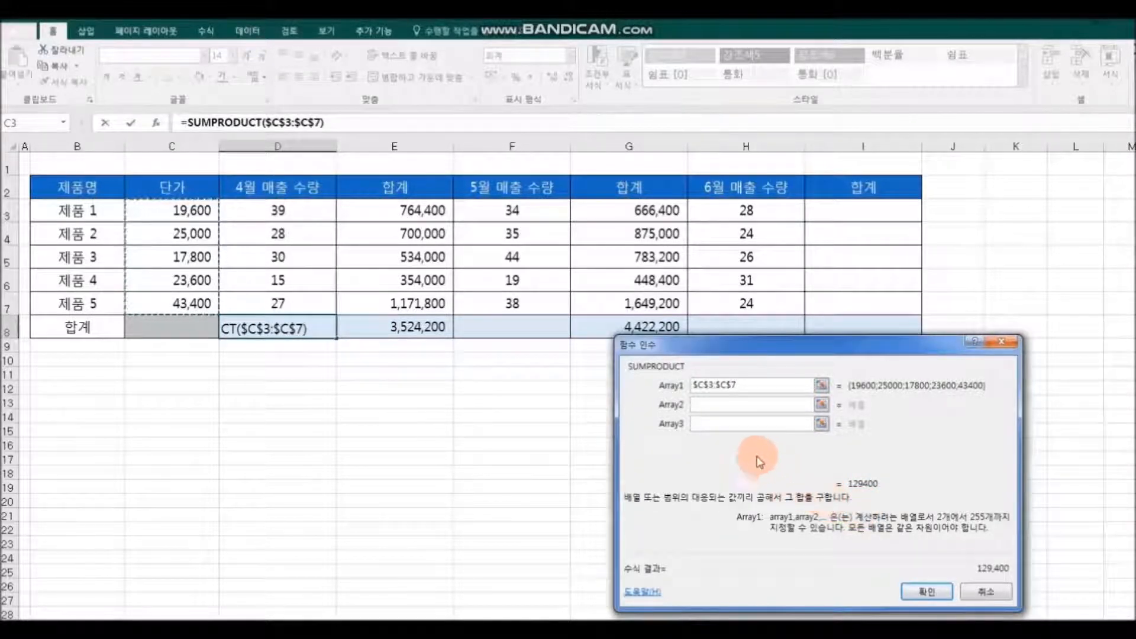
{"action": "left_click", "coordinate": [718, 405]}
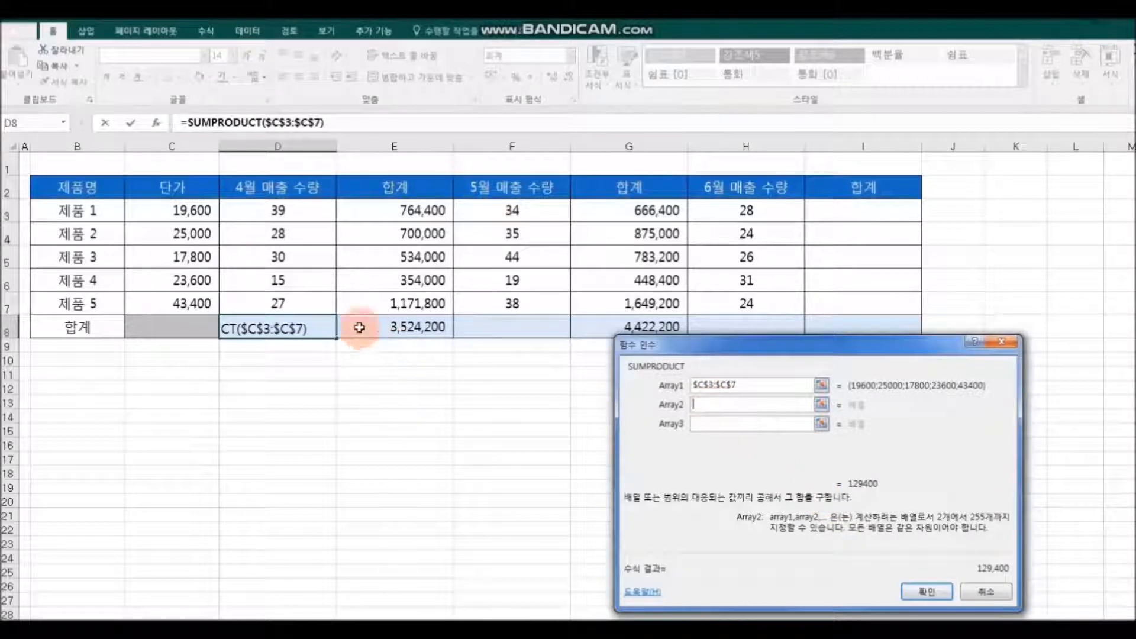
{"action": "left_click_drag", "start_coordinate": [284, 211], "coordinate": [294, 303]}
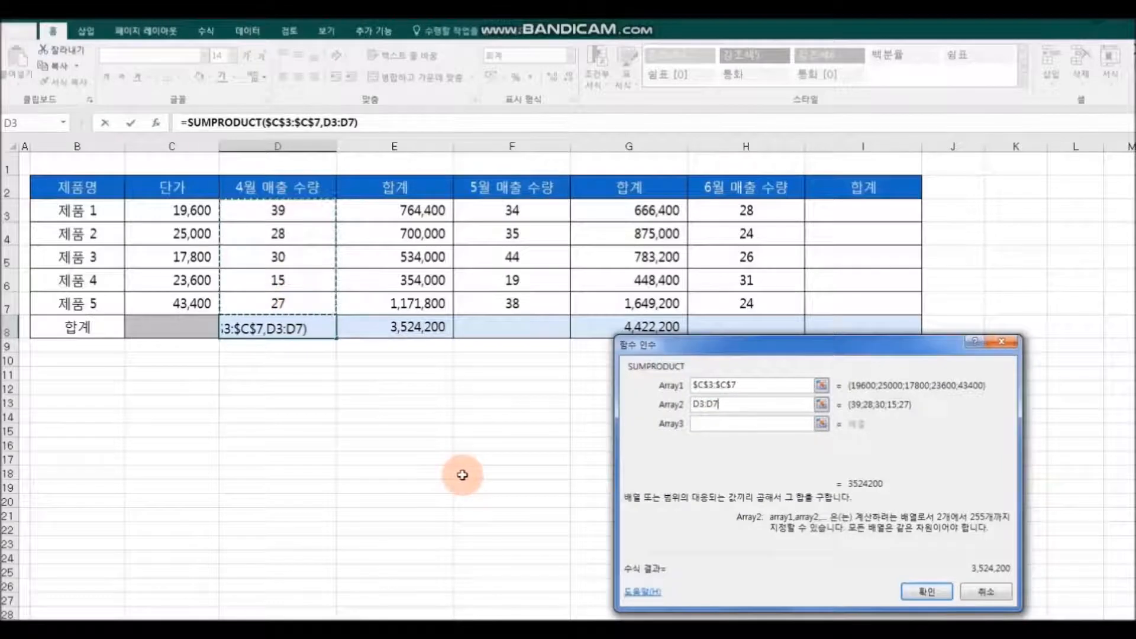
{"action": "left_click", "coordinate": [926, 592]}
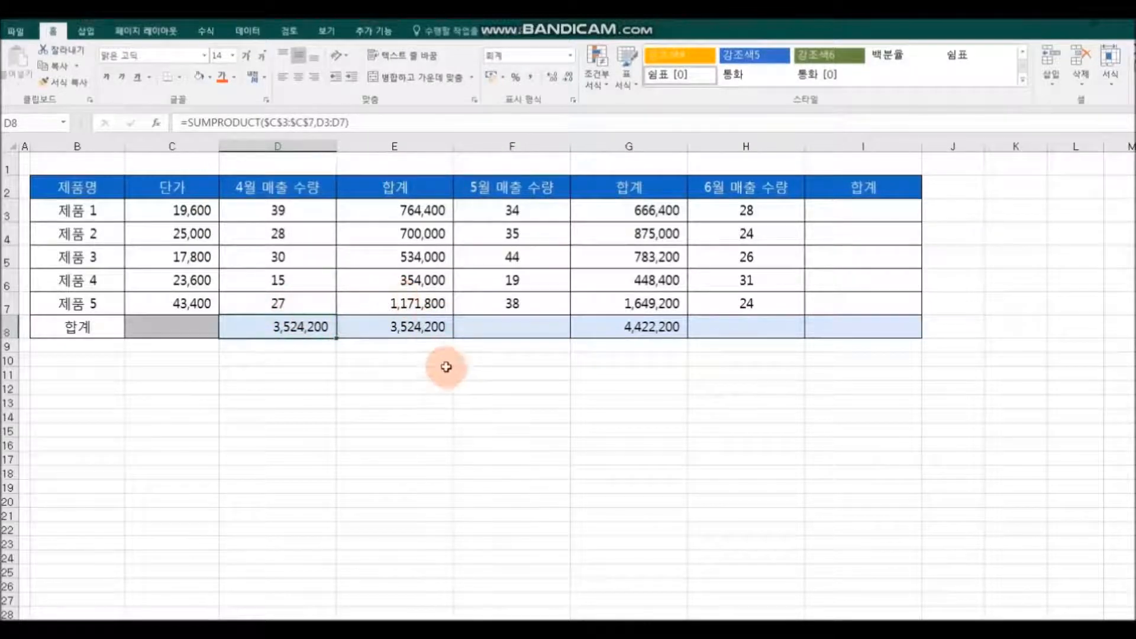
Step: Delete the three 합계 columns that follow the April, May and June sales quantities
{"action": "left_click", "coordinate": [414, 146]}
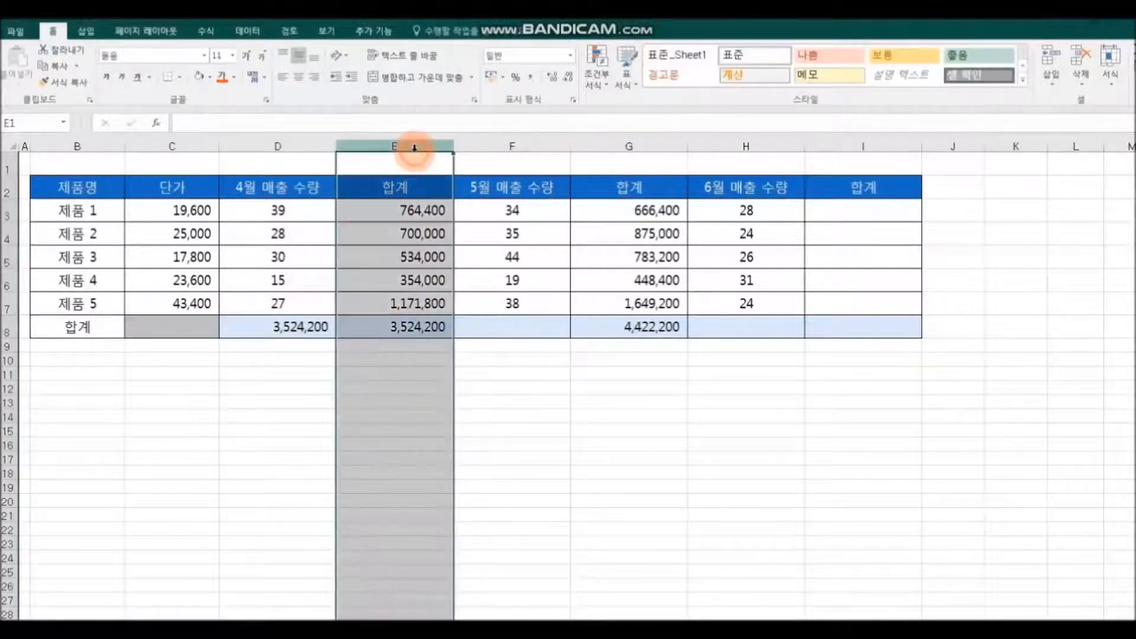
{"action": "right_click", "coordinate": [414, 146]}
{"action": "left_click", "coordinate": [448, 273]}
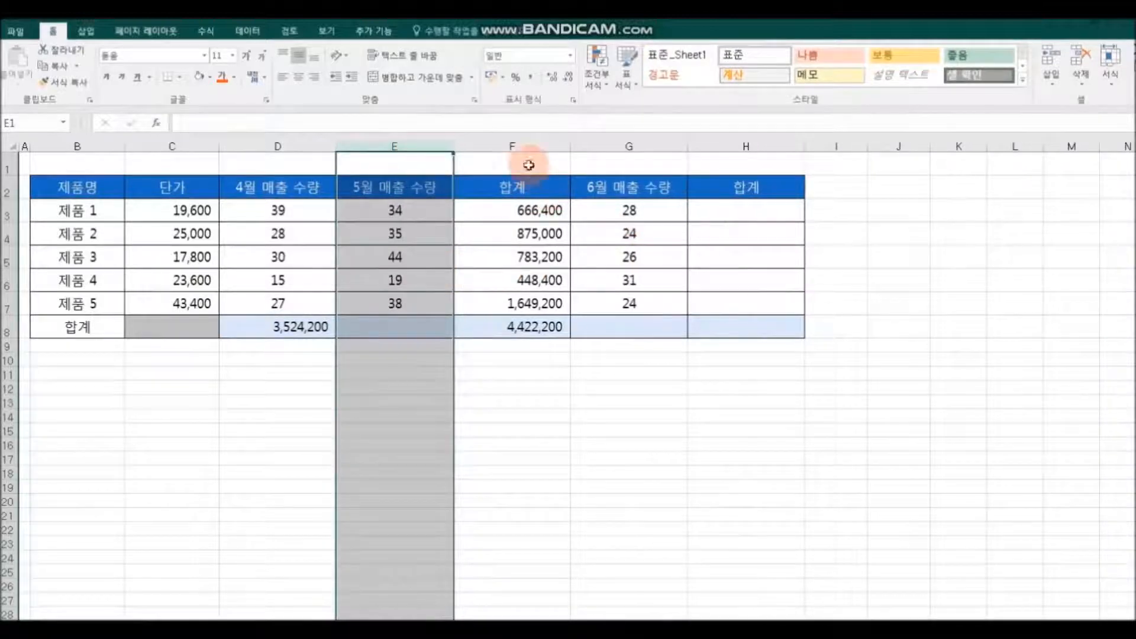
{"action": "left_click", "coordinate": [525, 148]}
{"action": "right_click", "coordinate": [525, 149]}
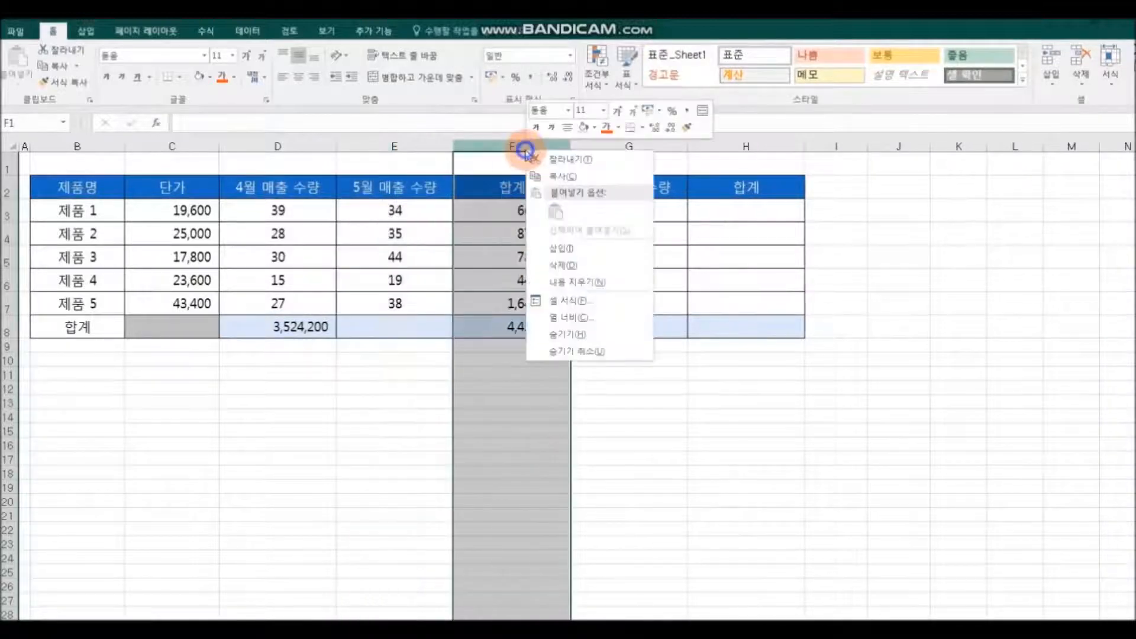
{"action": "left_click", "coordinate": [568, 265]}
{"action": "left_click", "coordinate": [630, 148]}
{"action": "right_click", "coordinate": [630, 149]}
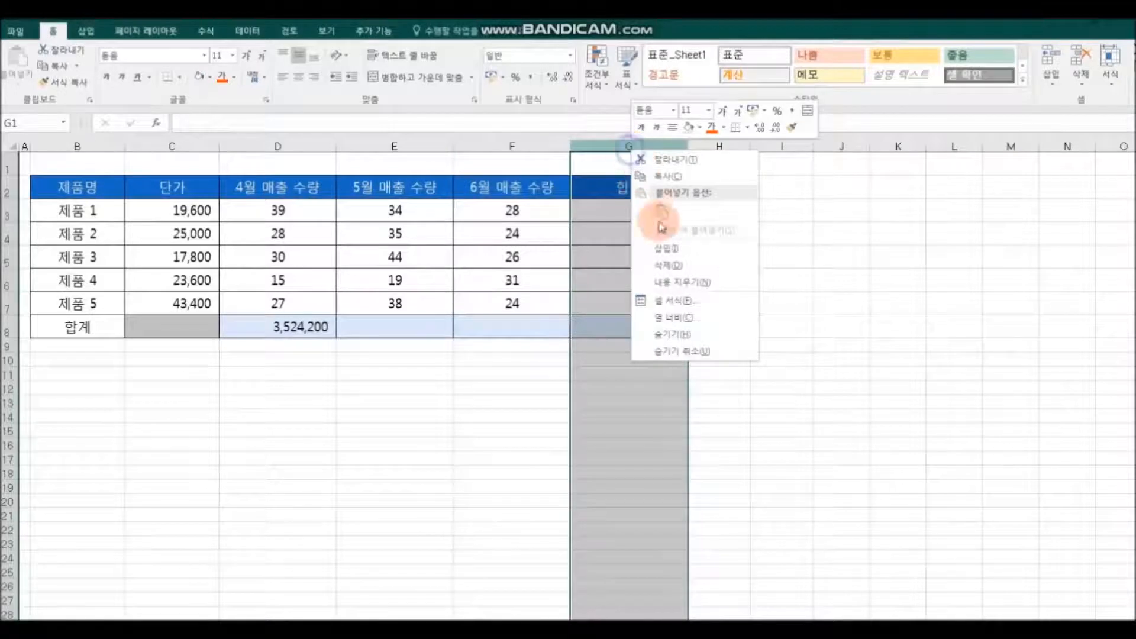
{"action": "left_click", "coordinate": [671, 262]}
Step: Fill the SUMPRODUCT formula from D8 across to F8 for the May and June totals
{"action": "left_click", "coordinate": [316, 330]}
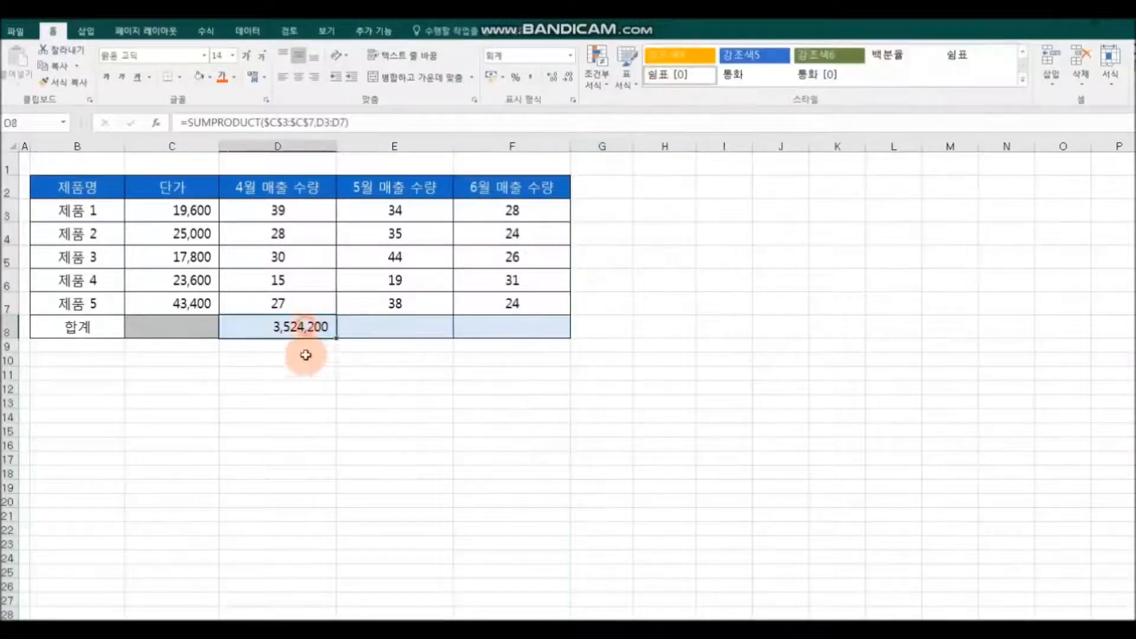
{"action": "left_click_drag", "start_coordinate": [336, 341], "coordinate": [518, 335]}
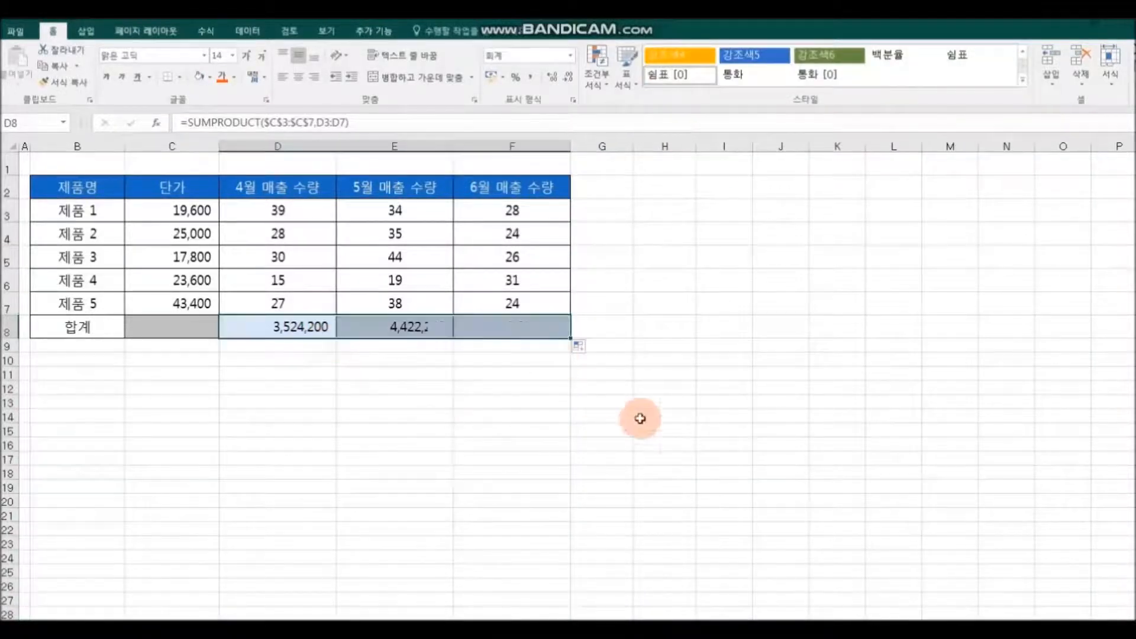
{"action": "left_click", "coordinate": [675, 425]}
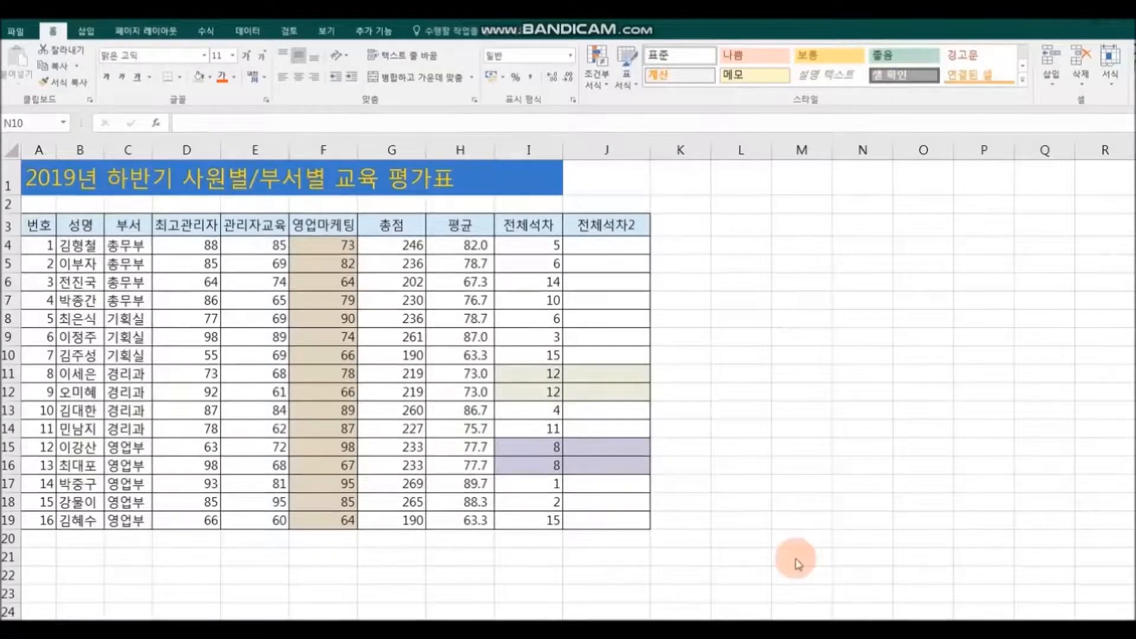
Step: Begin the 전체석차2 formula in J4 of the training evaluation table with =I4+SUMPRODUCT(
{"action": "double_click", "coordinate": [597, 242]}
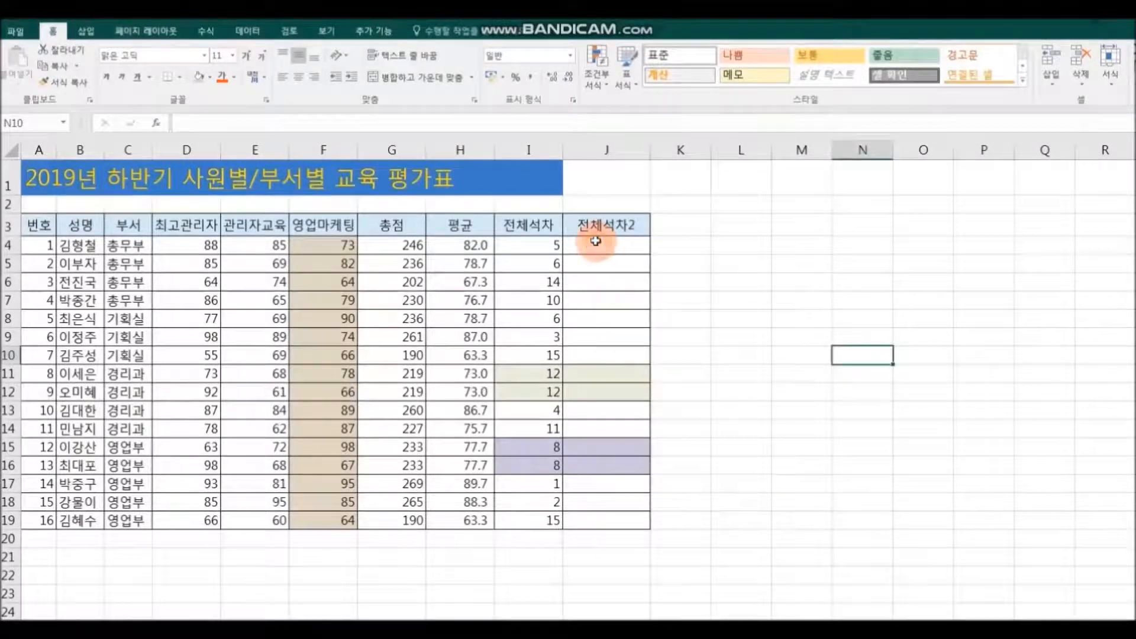
{"action": "left_click", "coordinate": [626, 248]}
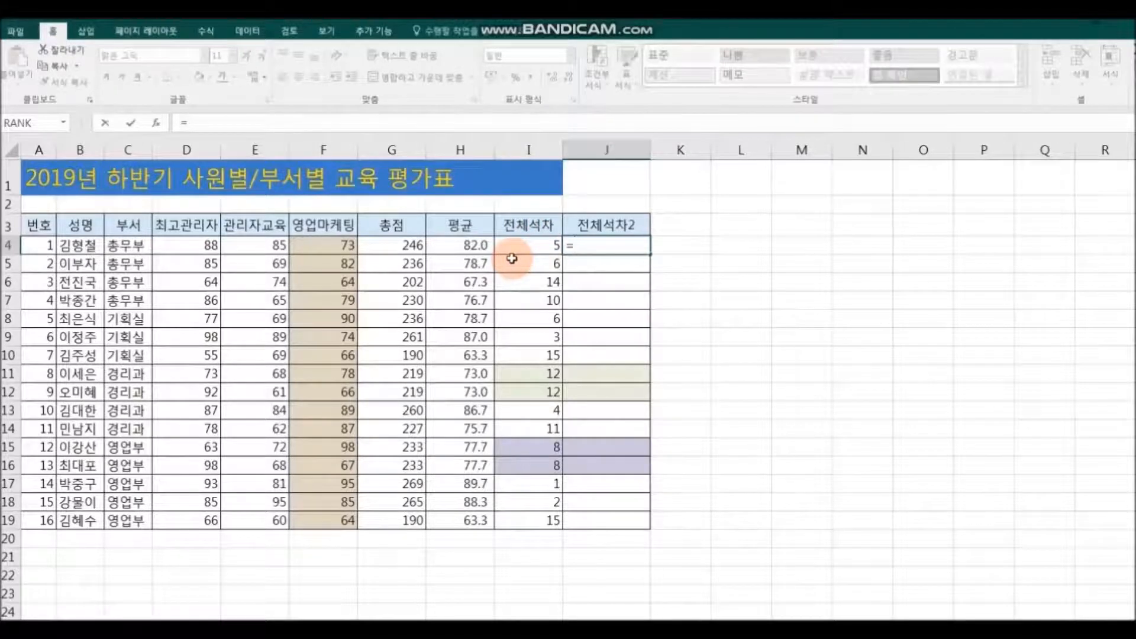
{"action": "left_click", "coordinate": [527, 247]}
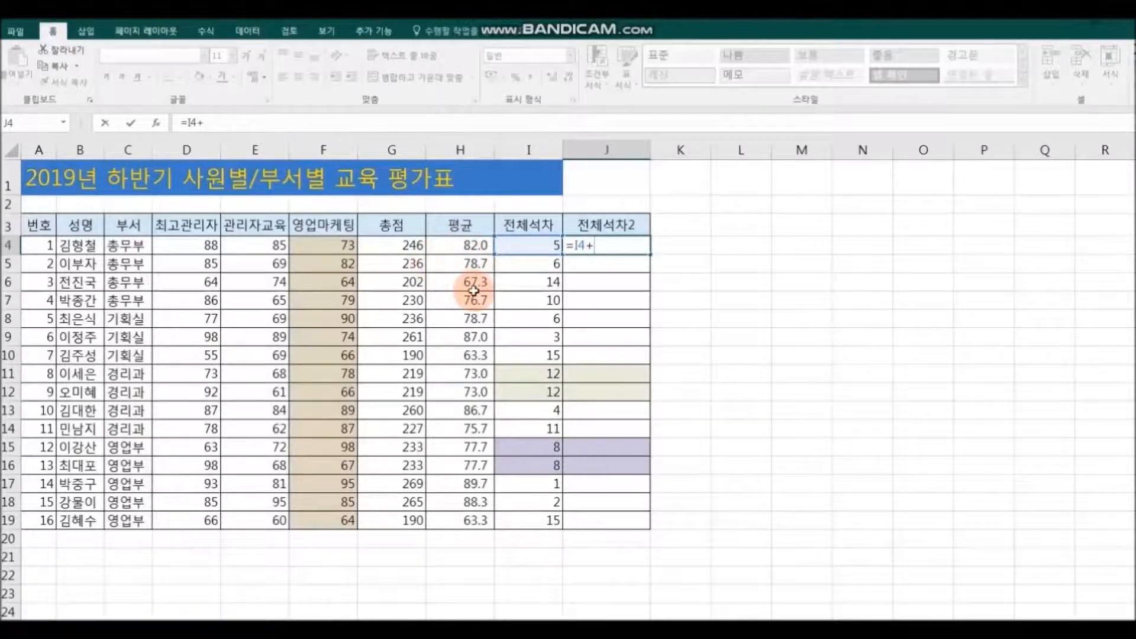
{"action": "type", "text": "SUM"}
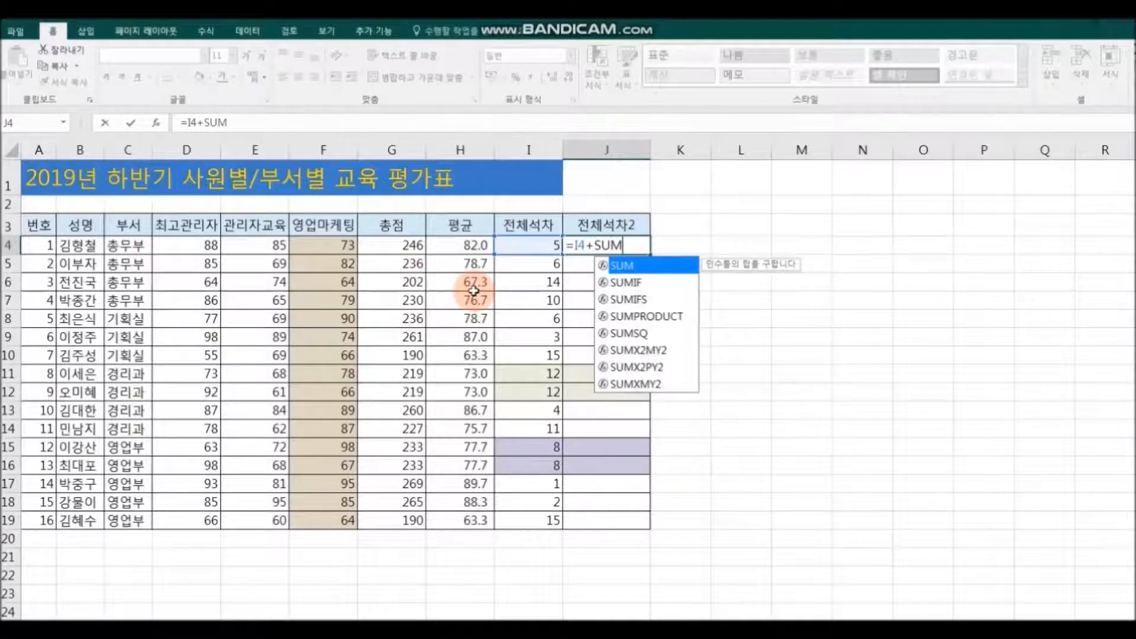
{"action": "left_click", "coordinate": [632, 319]}
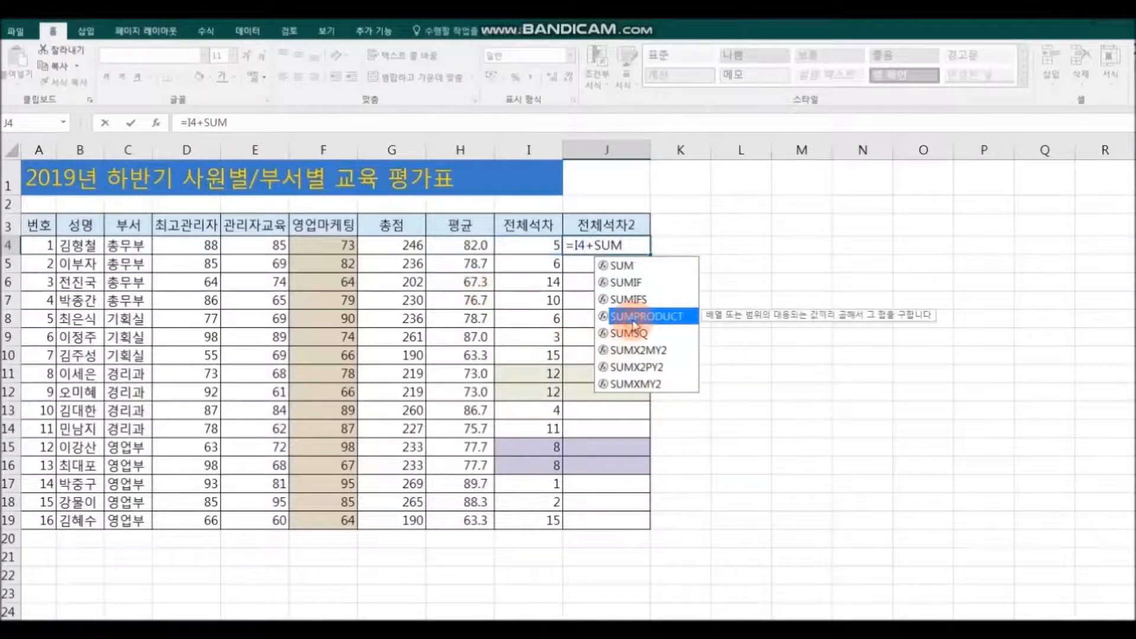
{"action": "double_click", "coordinate": [634, 325]}
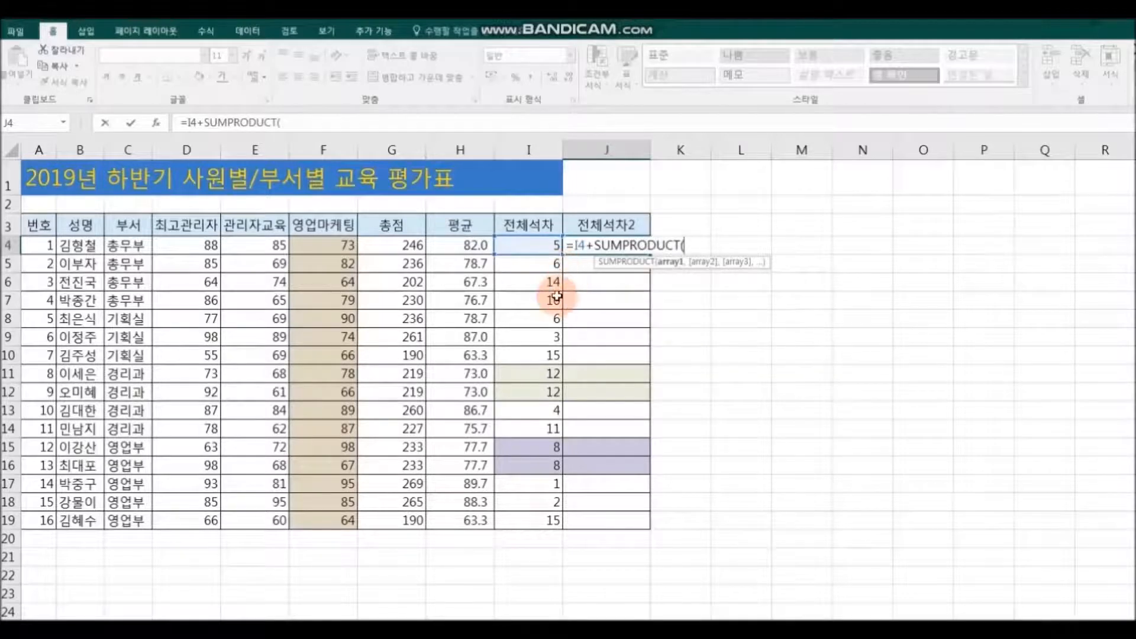
Step: Add the tie condition $H$4:$H$19=H4 to the SUMPRODUCT in J4 and close its parenthesis
{"action": "left_click_drag", "start_coordinate": [467, 245], "coordinate": [473, 521]}
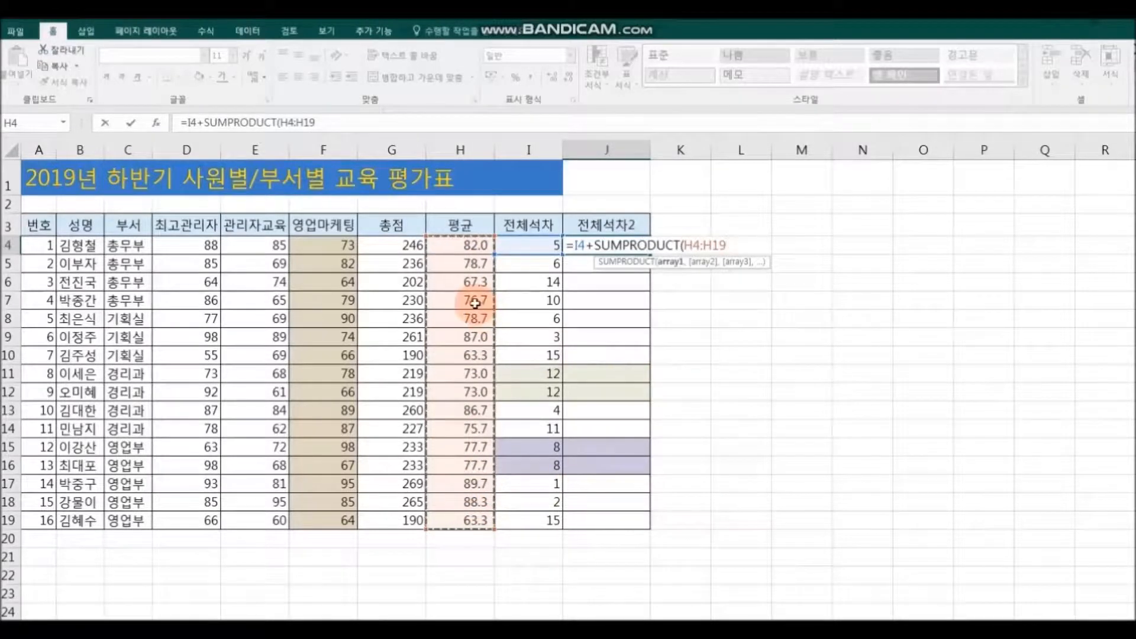
{"action": "key", "text": "F4"}
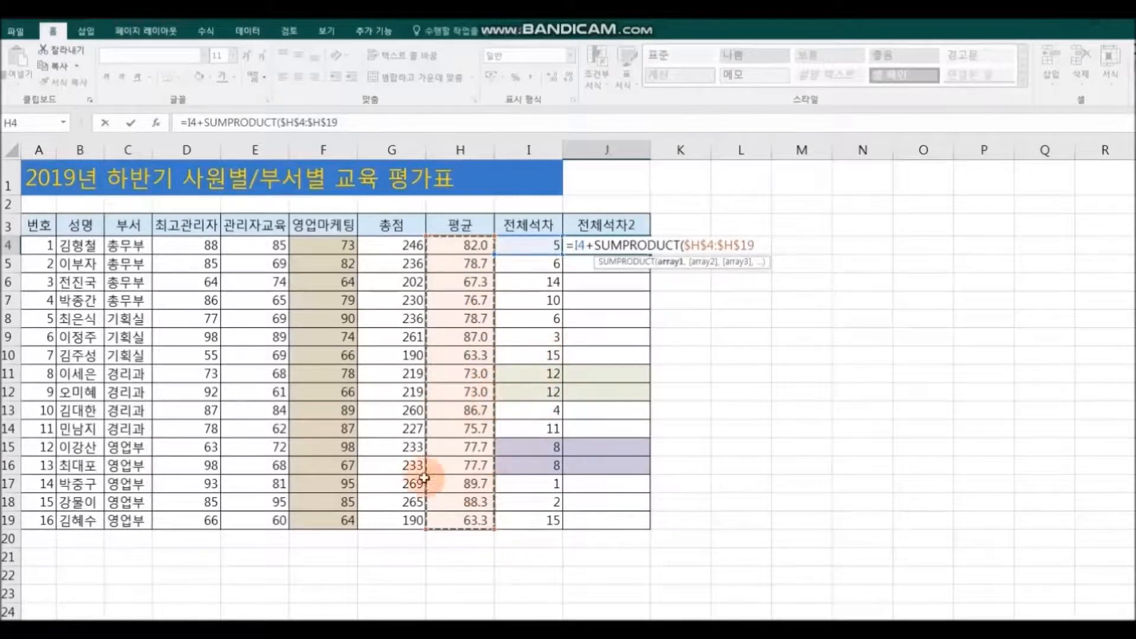
{"action": "type", "text": "="}
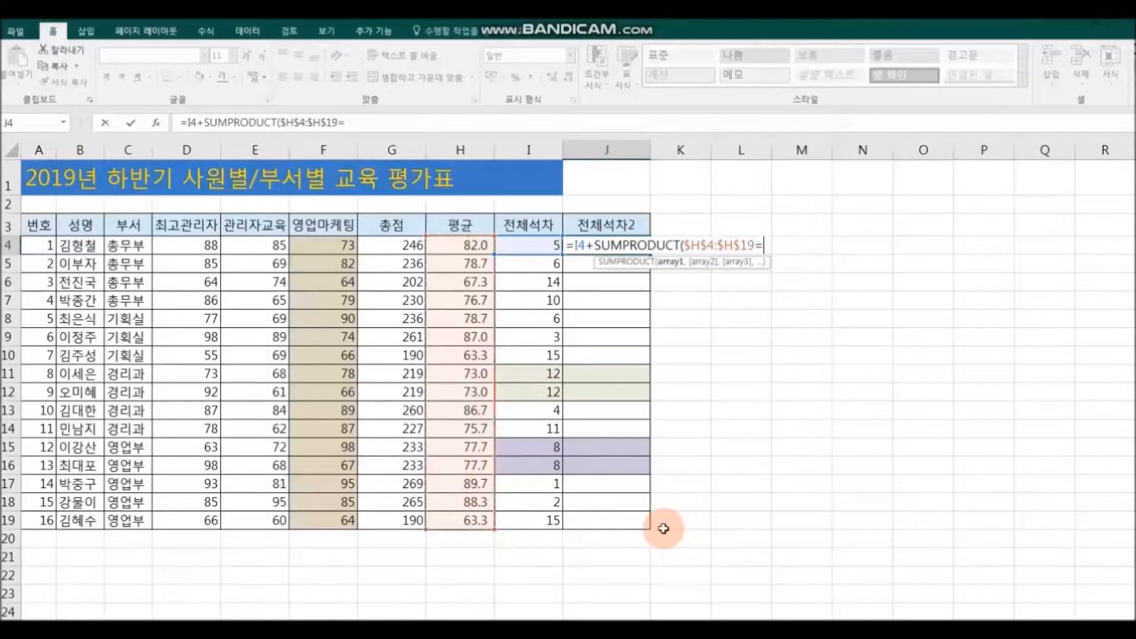
{"action": "left_click", "coordinate": [472, 247]}
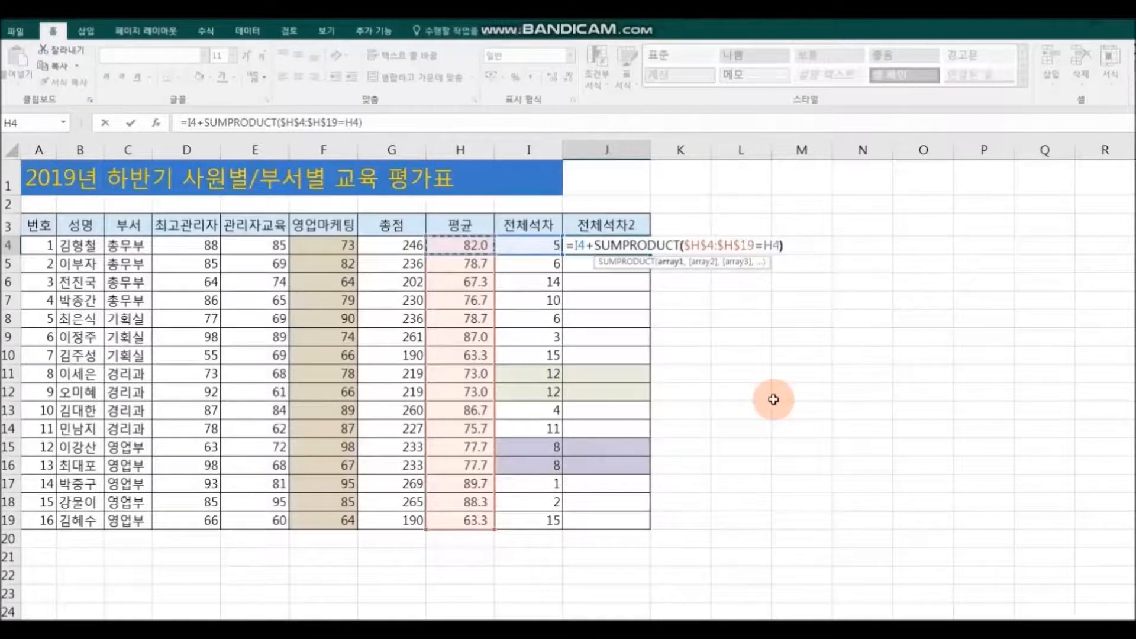
{"action": "type", "text": ")"}
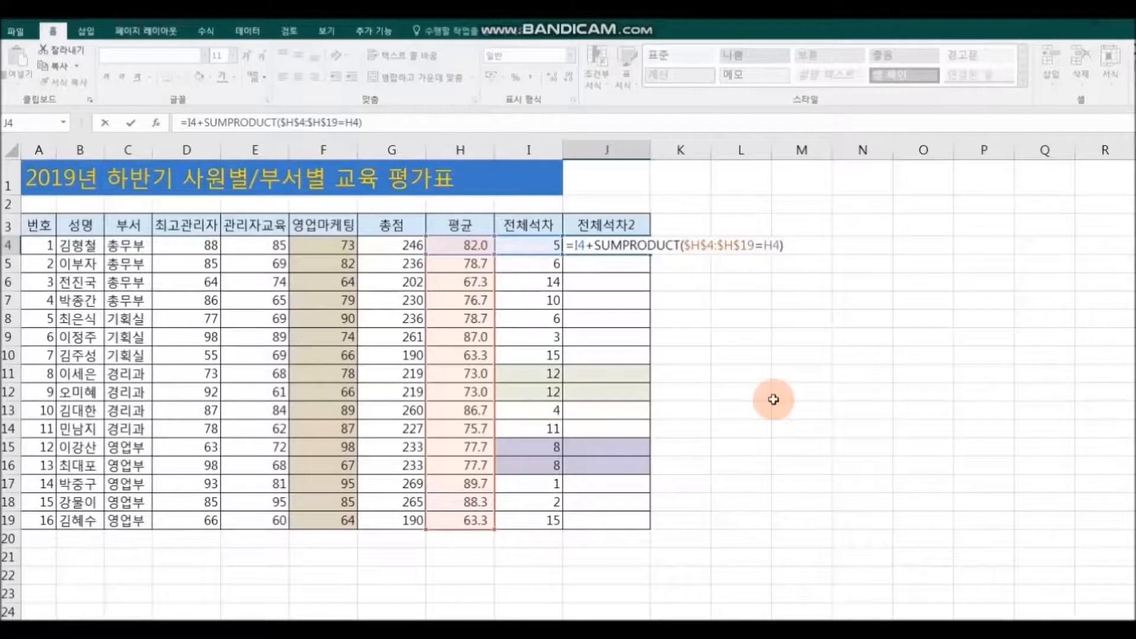
Step: Multiply the tie condition in J4's SUMPRODUCT by a second condition, ($F$4:$F$19>F4), comparing the 영업마케팅 scores
{"action": "type", "text": "*("}
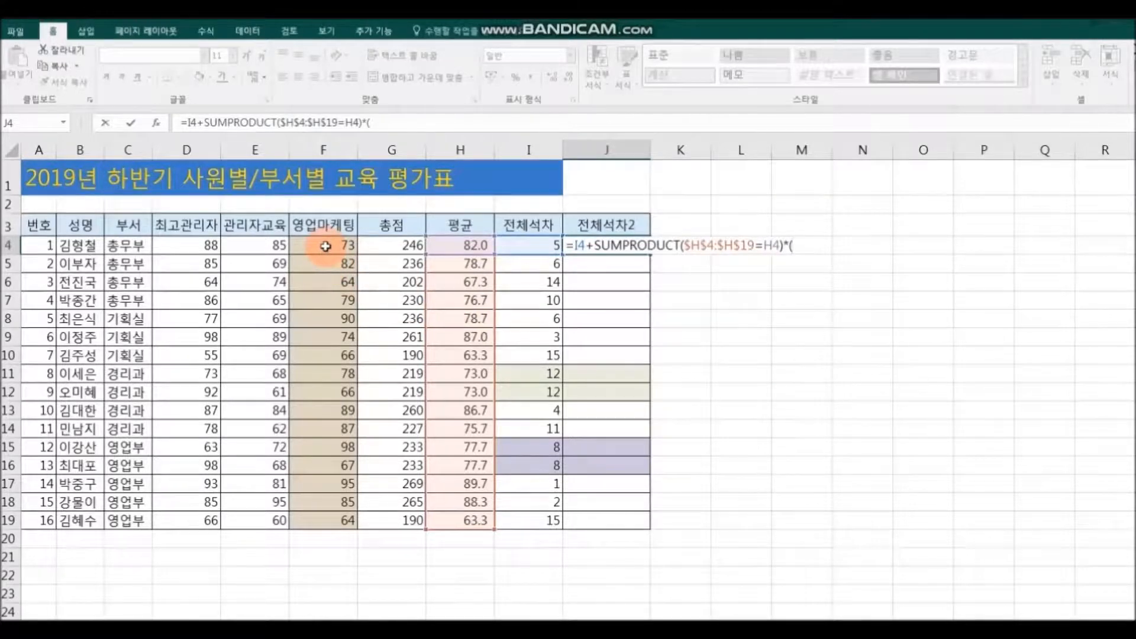
{"action": "left_click_drag", "start_coordinate": [325, 247], "coordinate": [324, 521]}
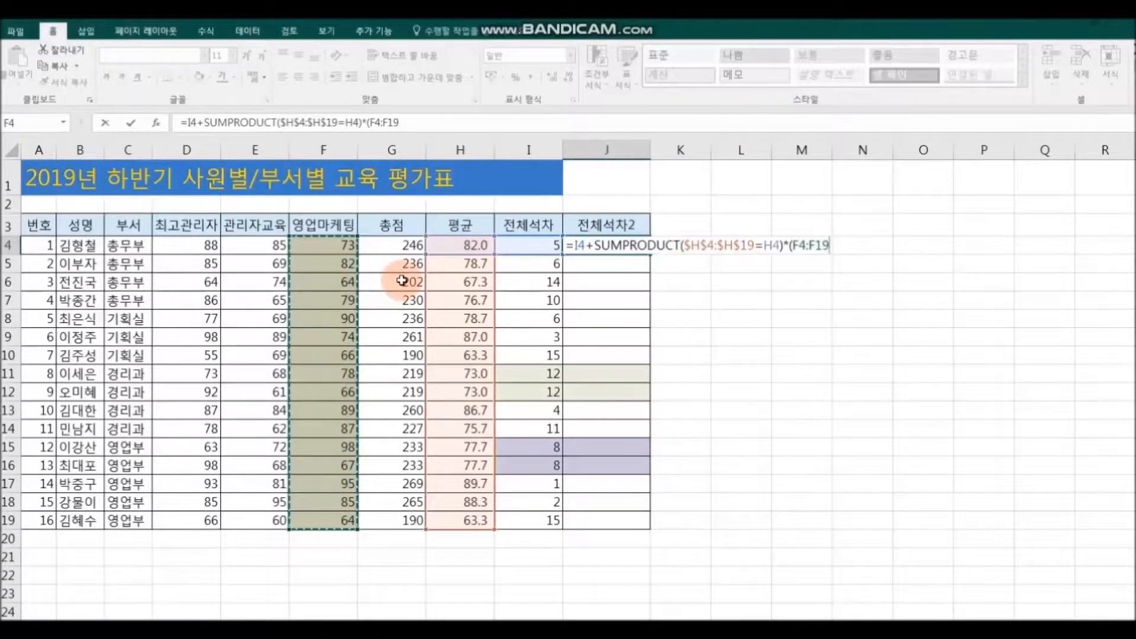
{"action": "key", "text": "F4"}
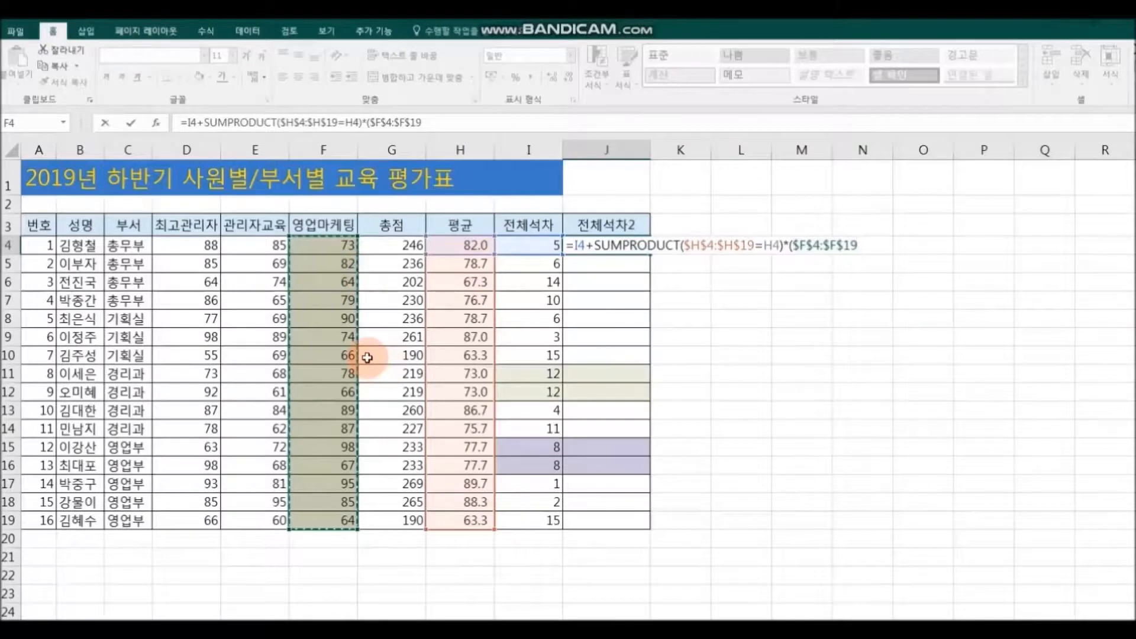
{"action": "type", "text": ">"}
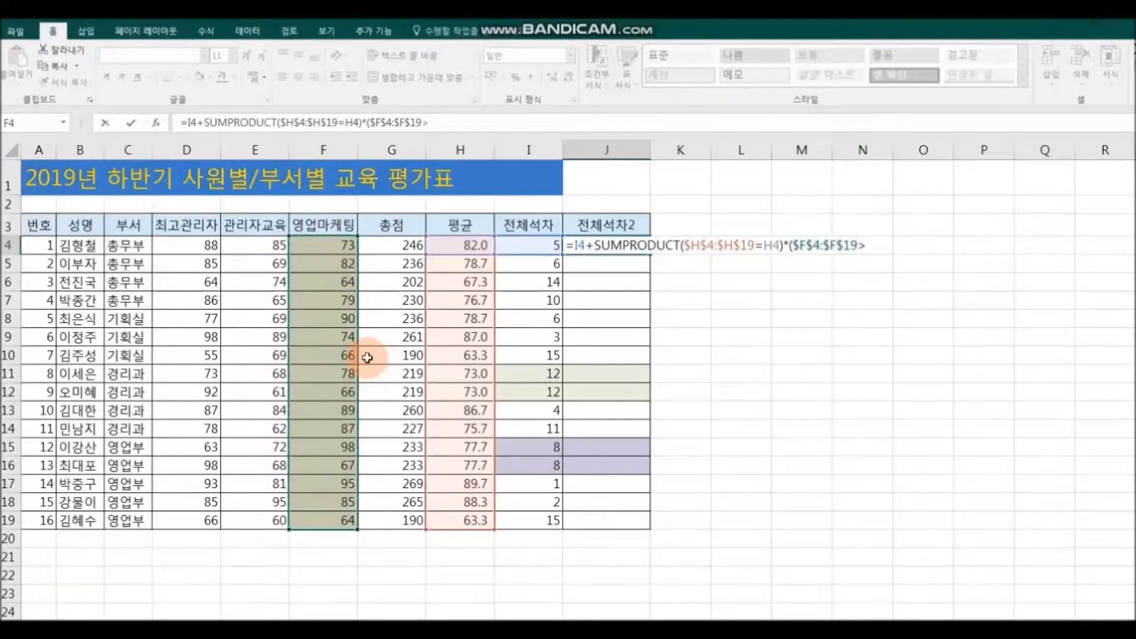
{"action": "left_click", "coordinate": [334, 248]}
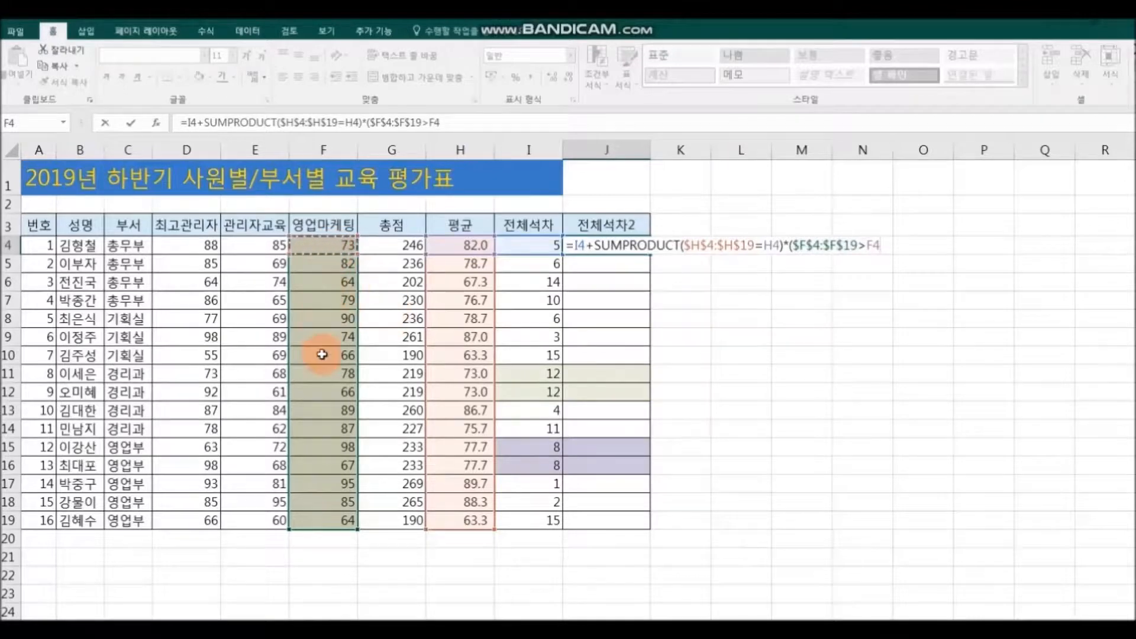
{"action": "type", "text": ")"}
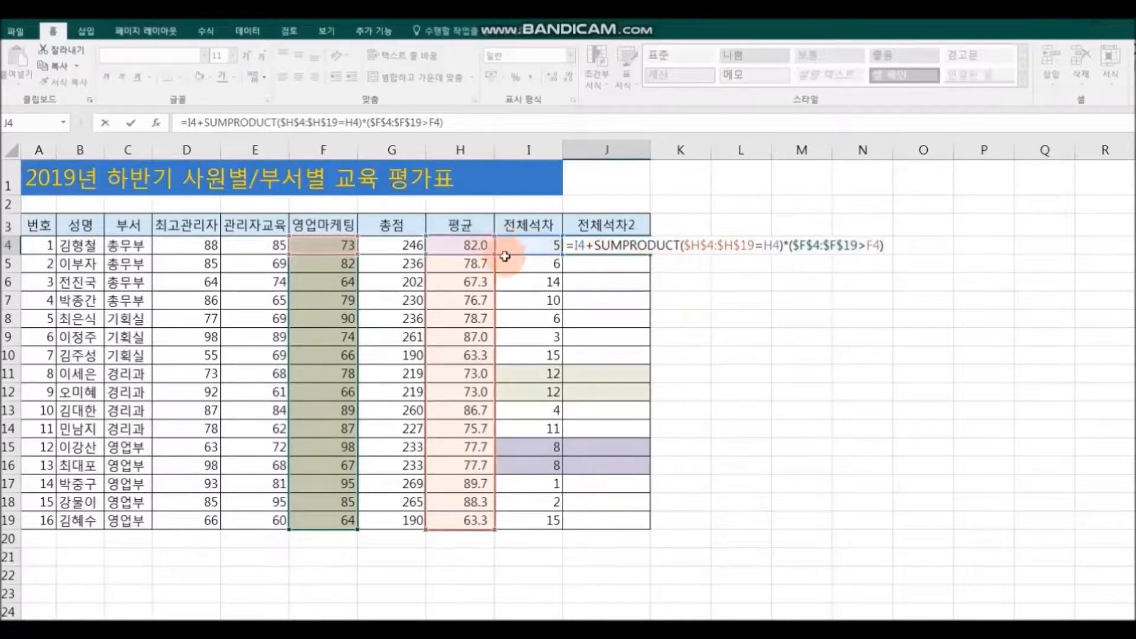
Step: Enclose both conditions in SUMPRODUCT's outer parentheses and enter J4 as =I4+SUMPRODUCT(($H$4:$H$19=H4)*($F$4:$F$19>F4))
{"action": "left_click", "coordinate": [682, 246]}
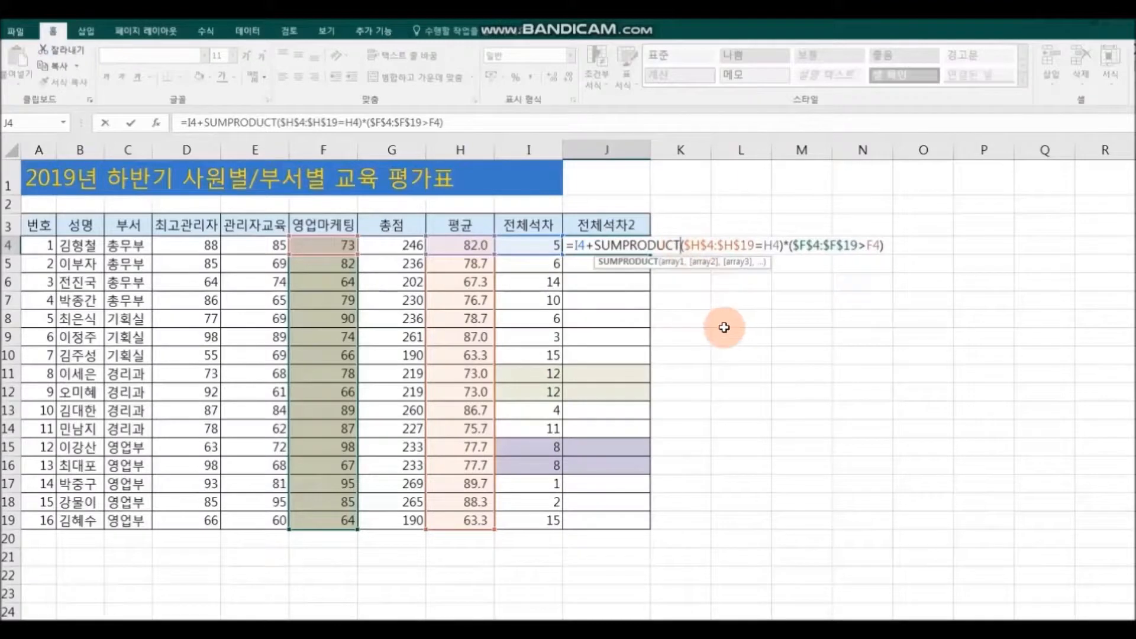
{"action": "type", "text": "("}
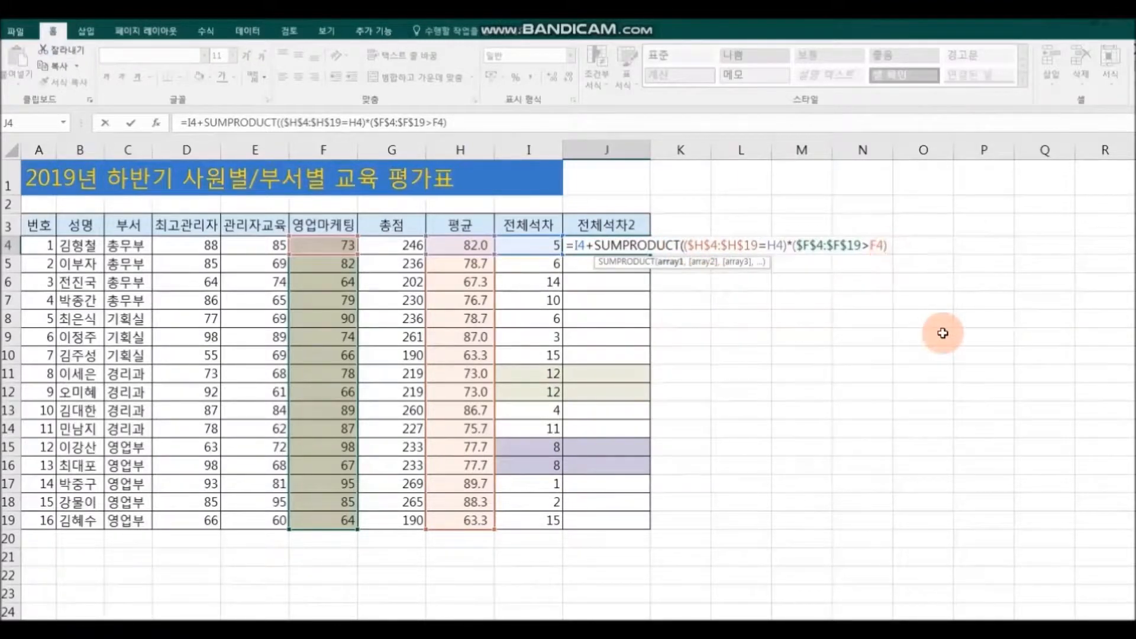
{"action": "key", "text": "End"}
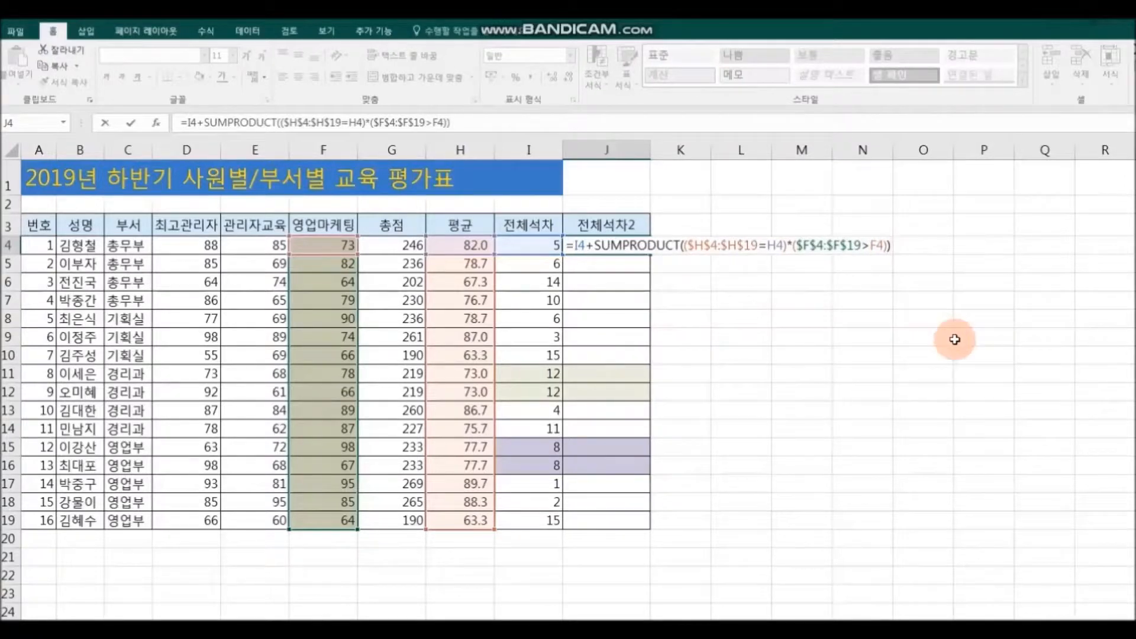
{"action": "key", "text": "Return"}
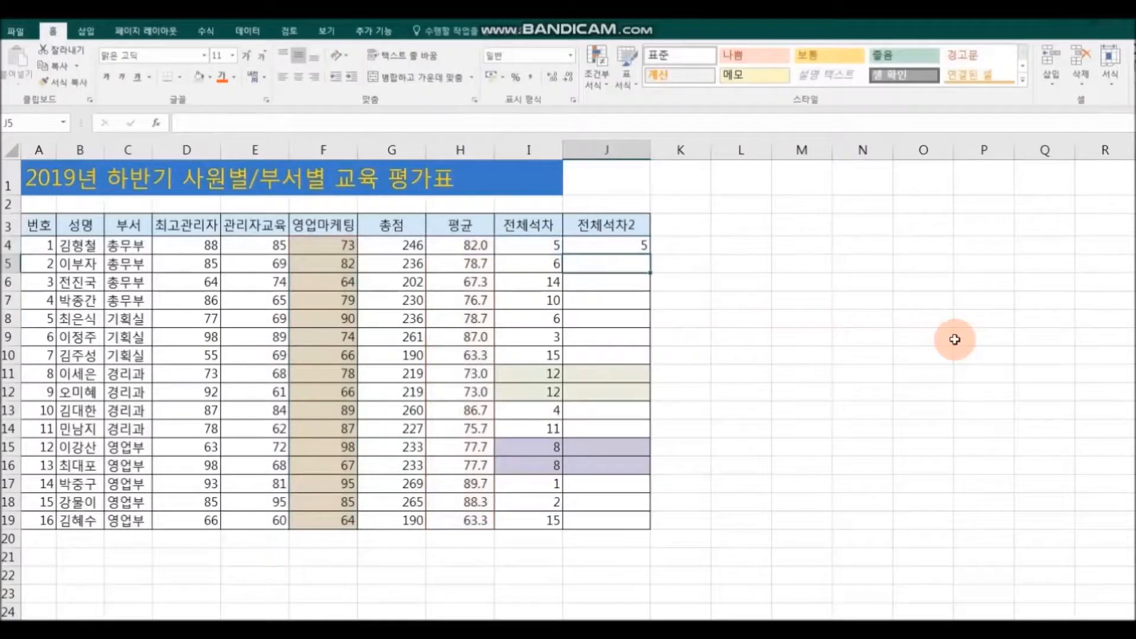
Step: Fill the 전체석차2 formula from J4 down to J19
{"action": "left_click", "coordinate": [628, 245]}
{"action": "left_click_drag", "start_coordinate": [651, 250], "coordinate": [648, 524]}
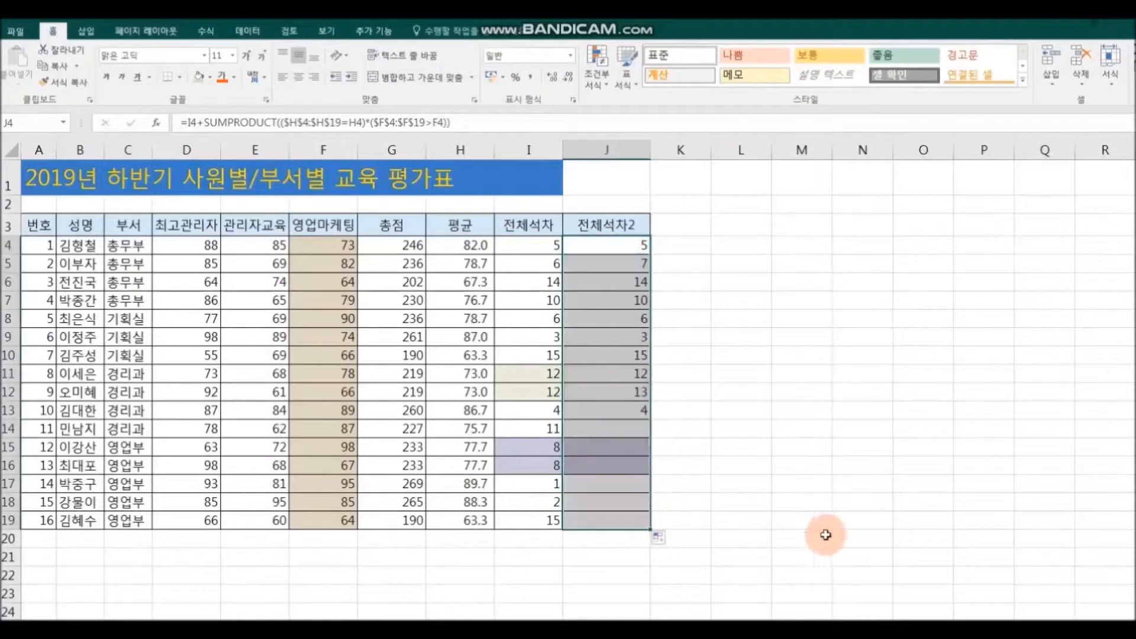
{"action": "left_click", "coordinate": [877, 514]}
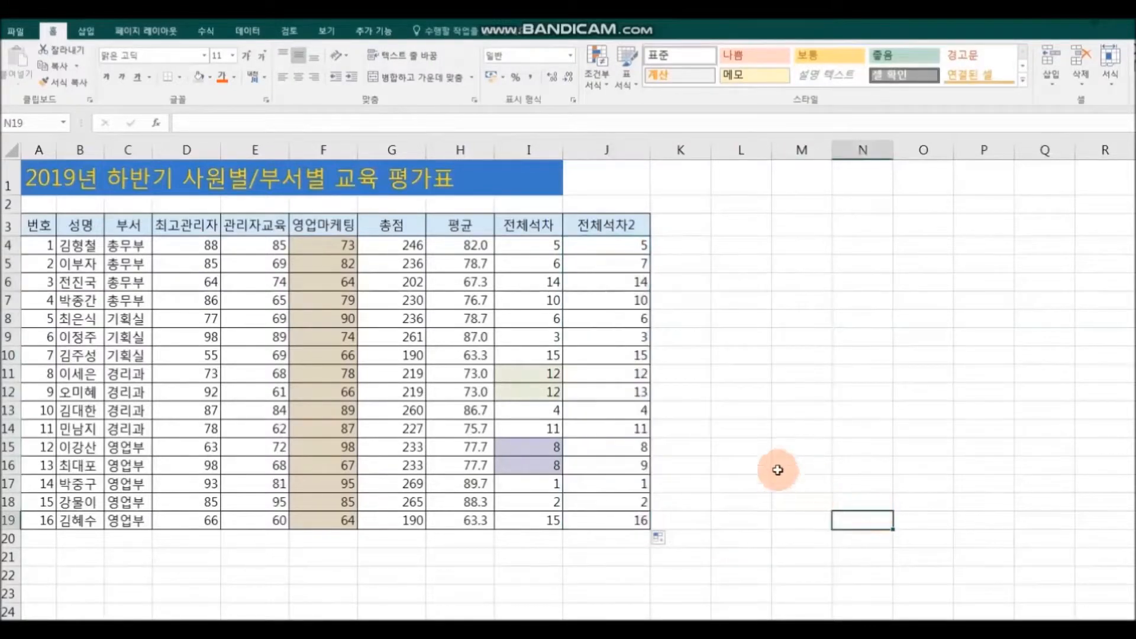
Step: Check the 전체석차2 ranks of the tied employees in J11:J12 and J15:J16
{"action": "left_click_drag", "start_coordinate": [613, 374], "coordinate": [641, 404]}
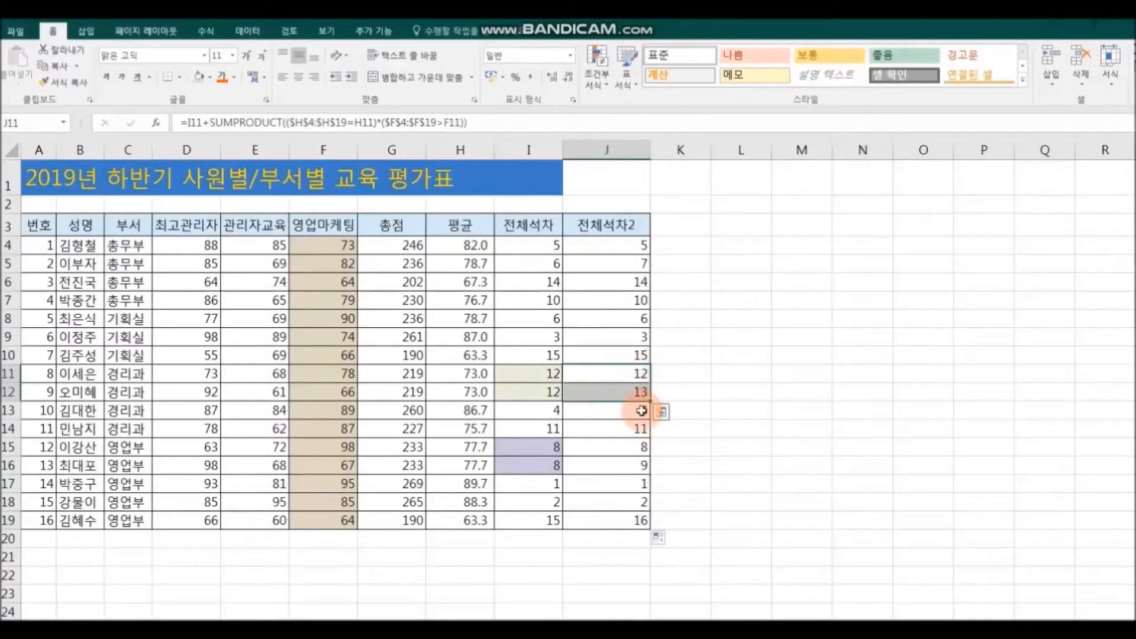
{"action": "left_click_drag", "start_coordinate": [609, 446], "coordinate": [621, 465]}
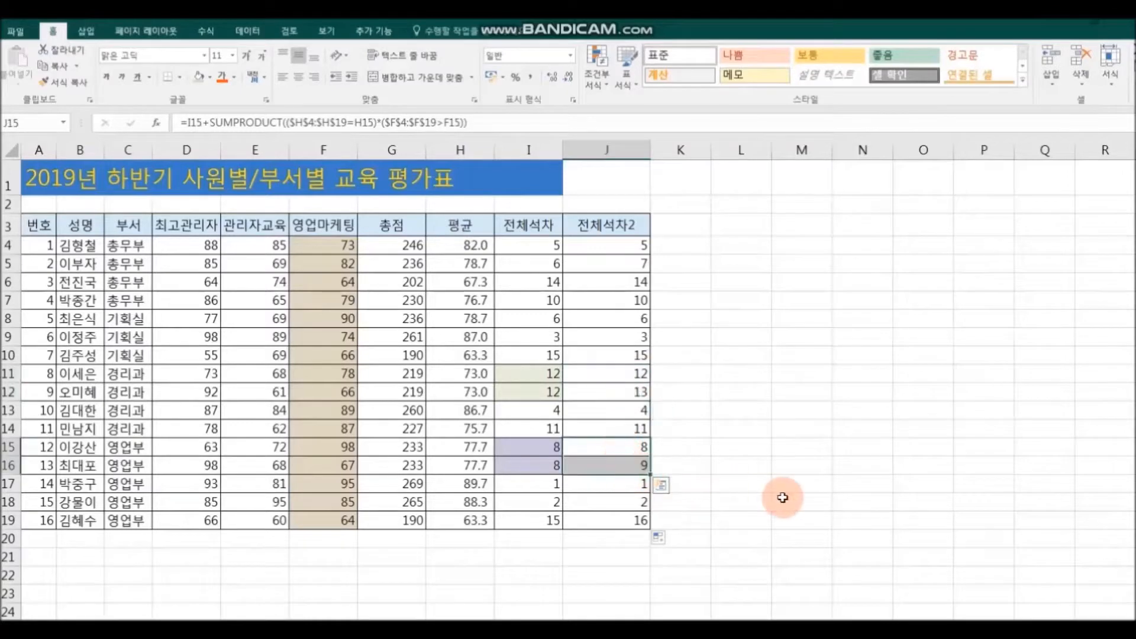
{"action": "left_click", "coordinate": [783, 498]}
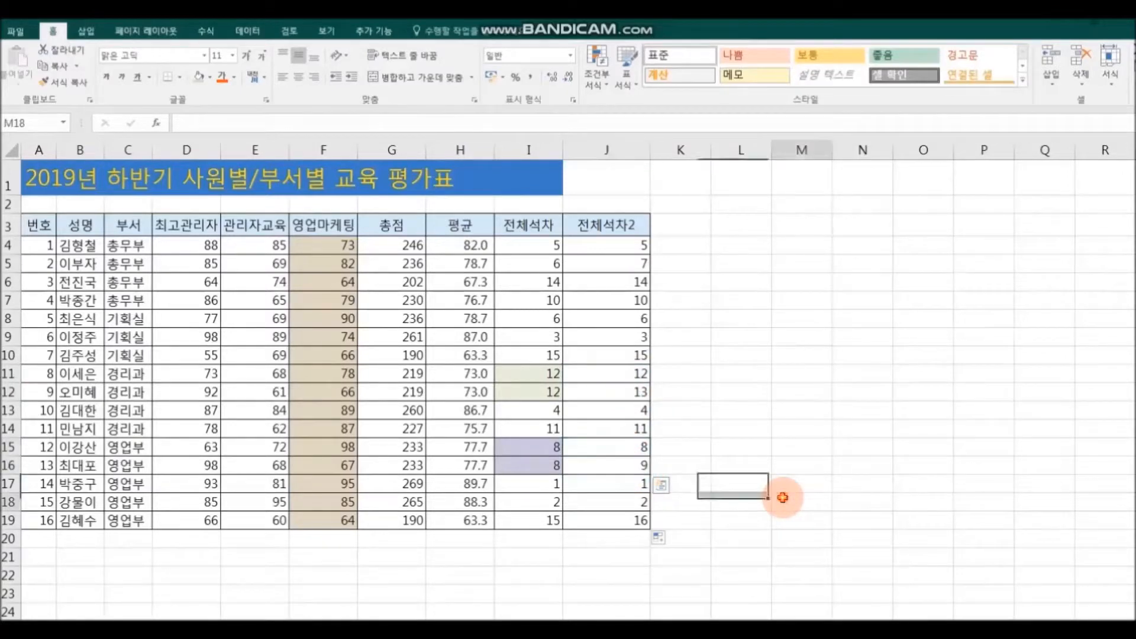